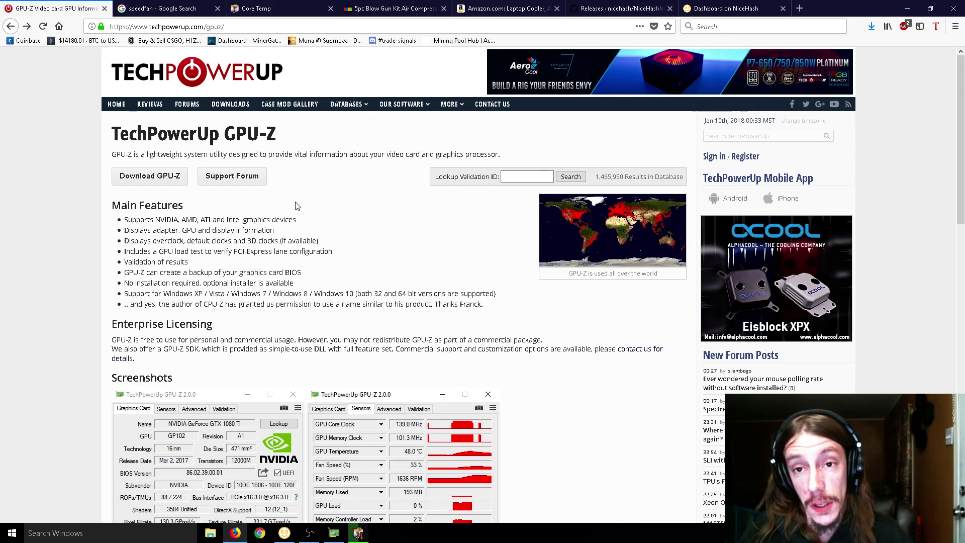
- Highlight the GPU-Z name on the download page, bring up GPU-Z and choose the NVIDIA GeForce GTX 1080 as the inspected card
mouse_move(399, 104)
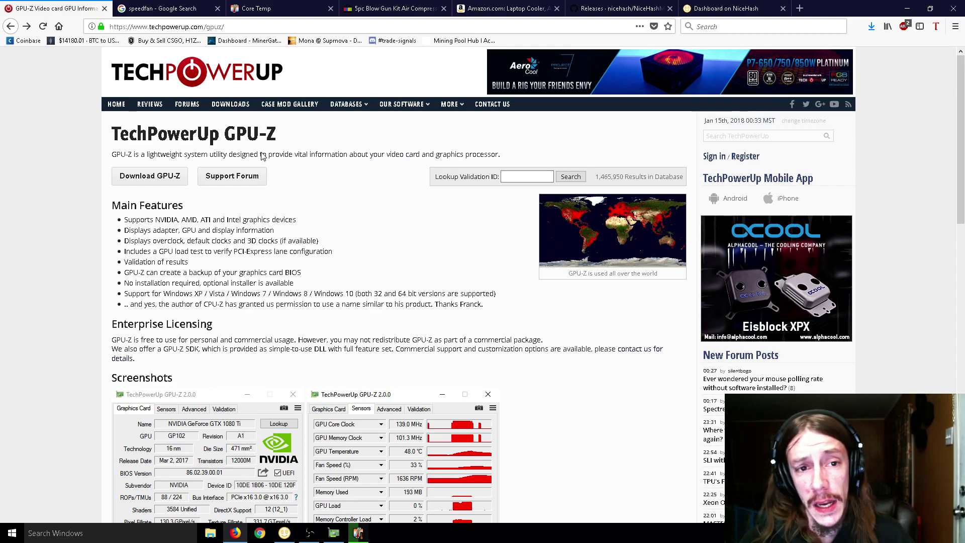
drag(224, 134, 277, 134)
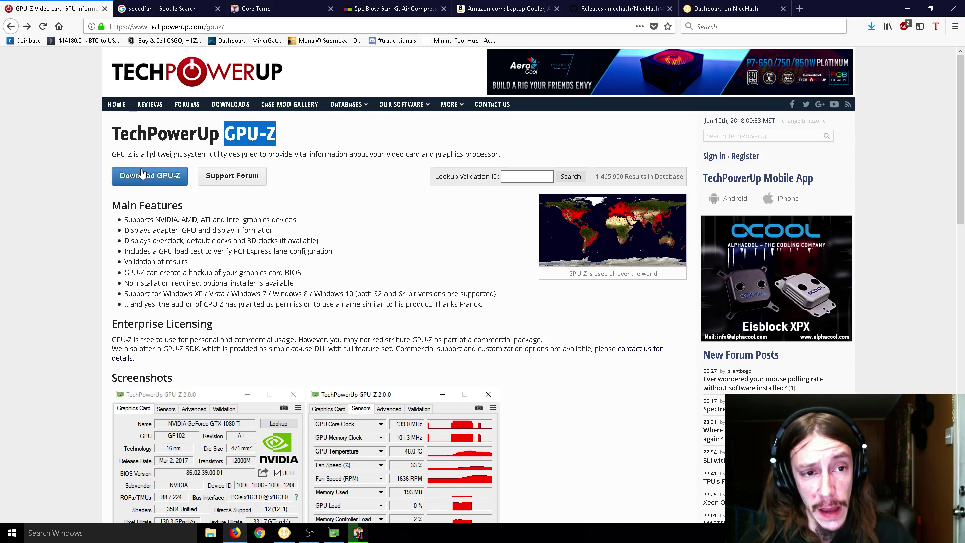
click(354, 530)
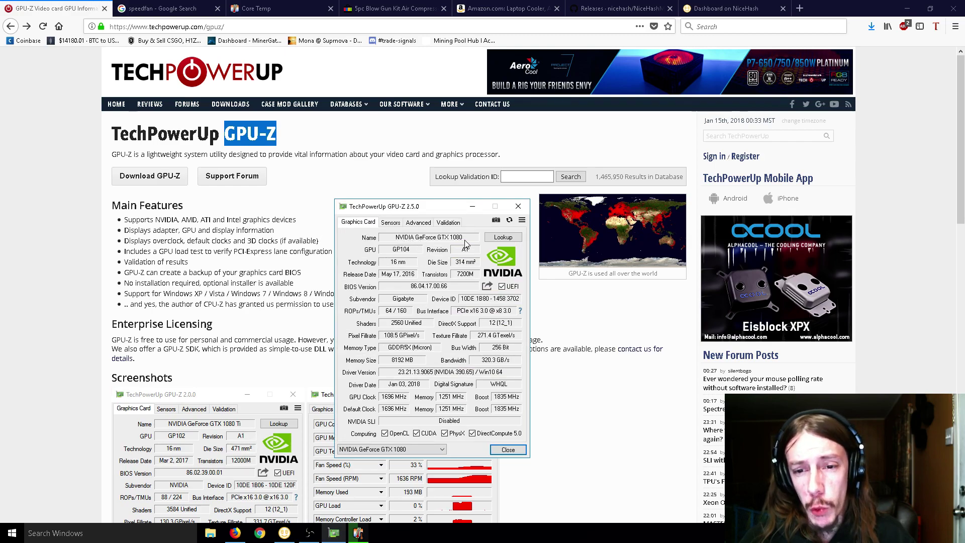
click(436, 449)
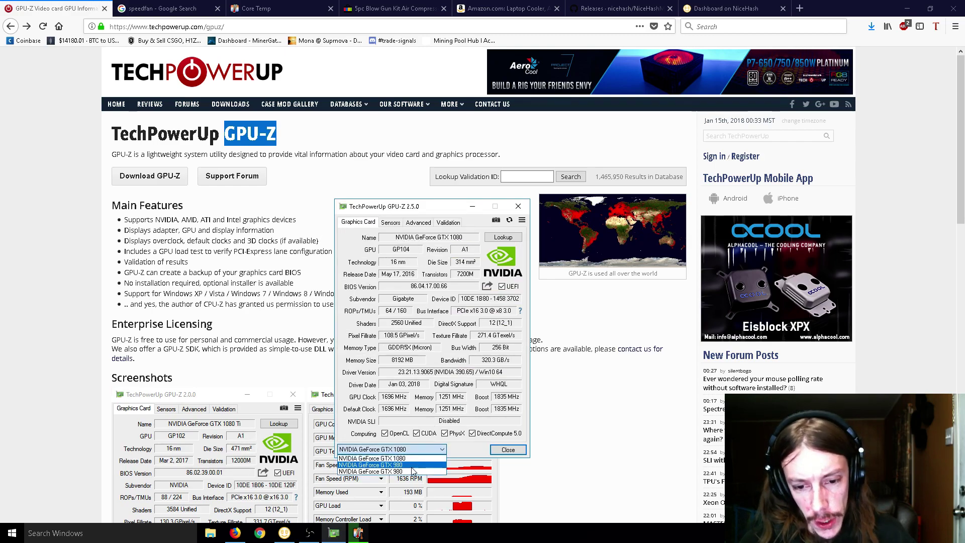
click(392, 458)
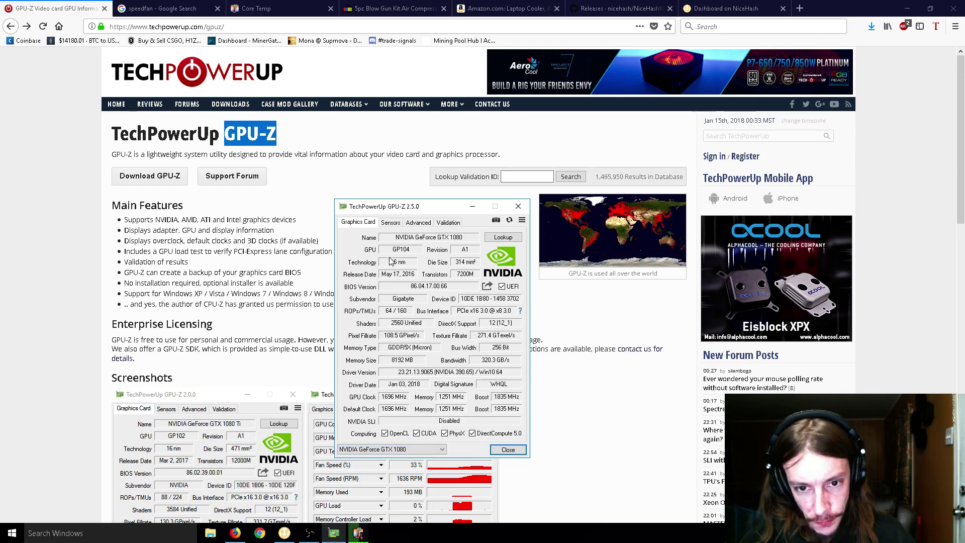
- View the GTX 1080's sensor readings in GPU-Z, return to its graphics card details and reposition the window over the web page
click(390, 223)
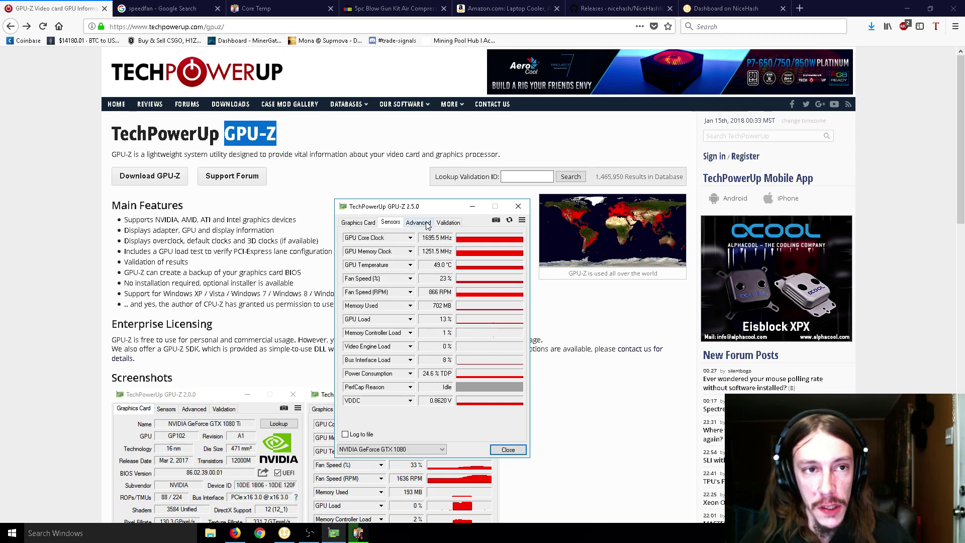
drag(406, 210, 505, 151)
click(454, 213)
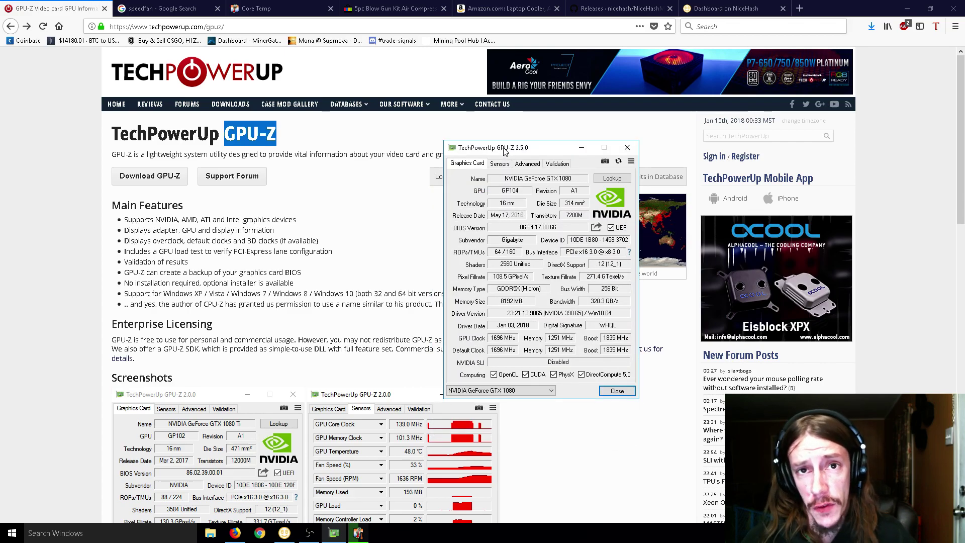
drag(505, 152, 526, 133)
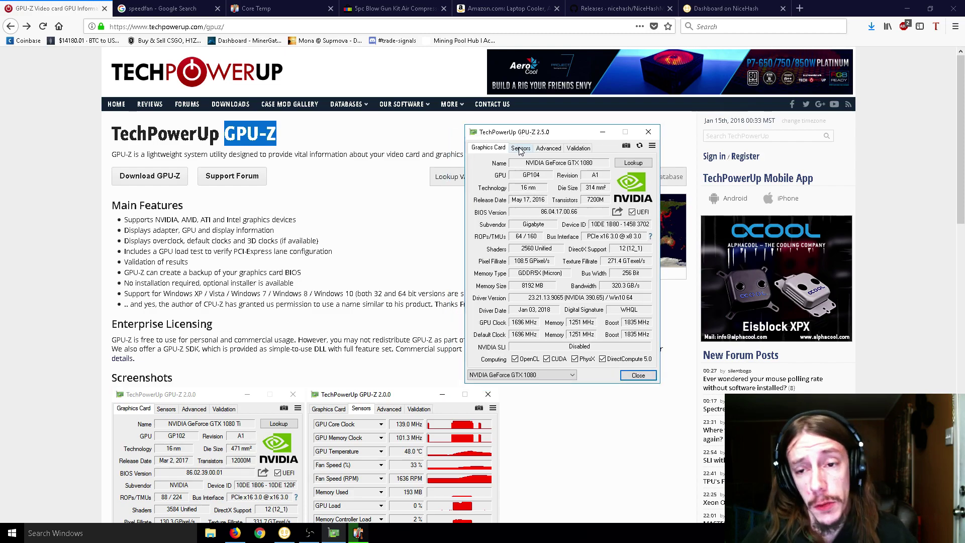
drag(526, 135, 504, 144)
key(alt+Tab)
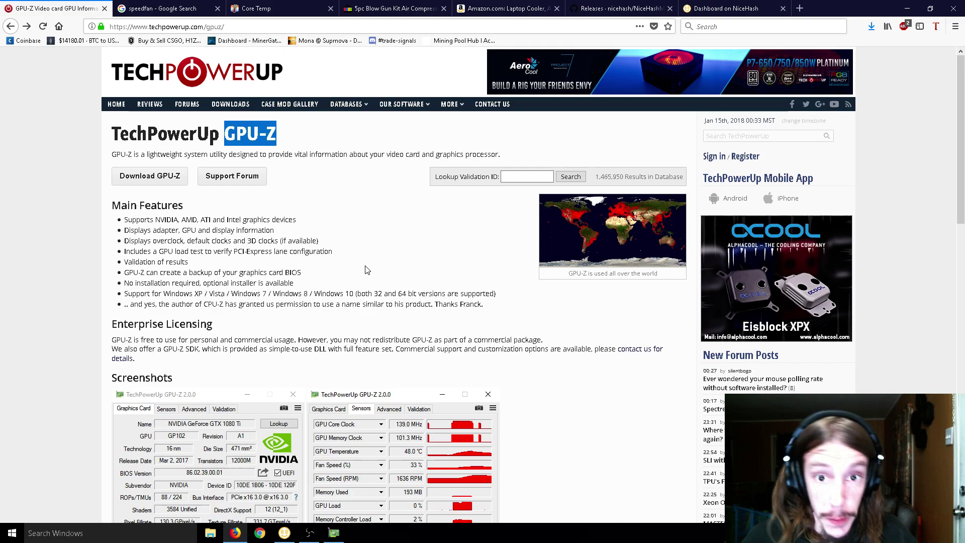
- Bring GPU-Z back up and examine the GTX 1080's temperature and fan speed sensors
click(333, 533)
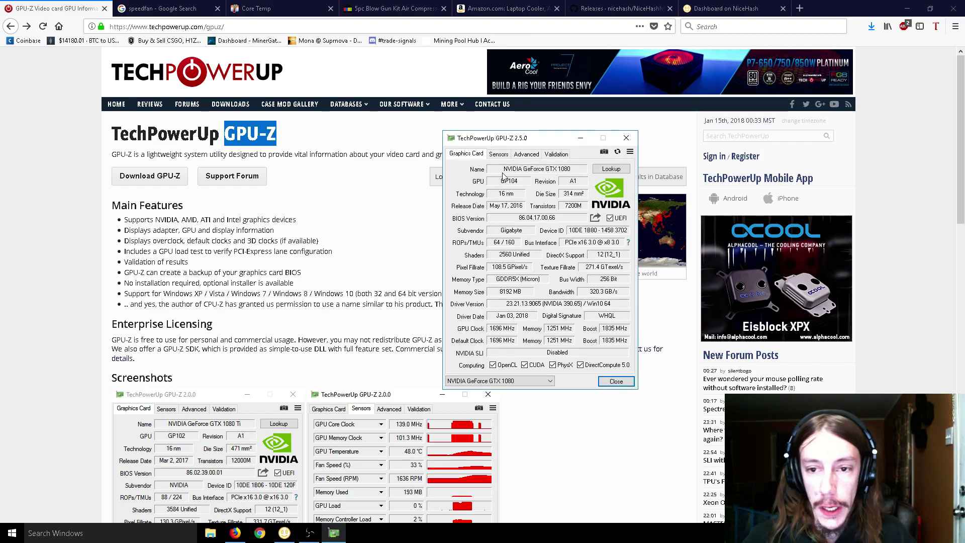
click(499, 153)
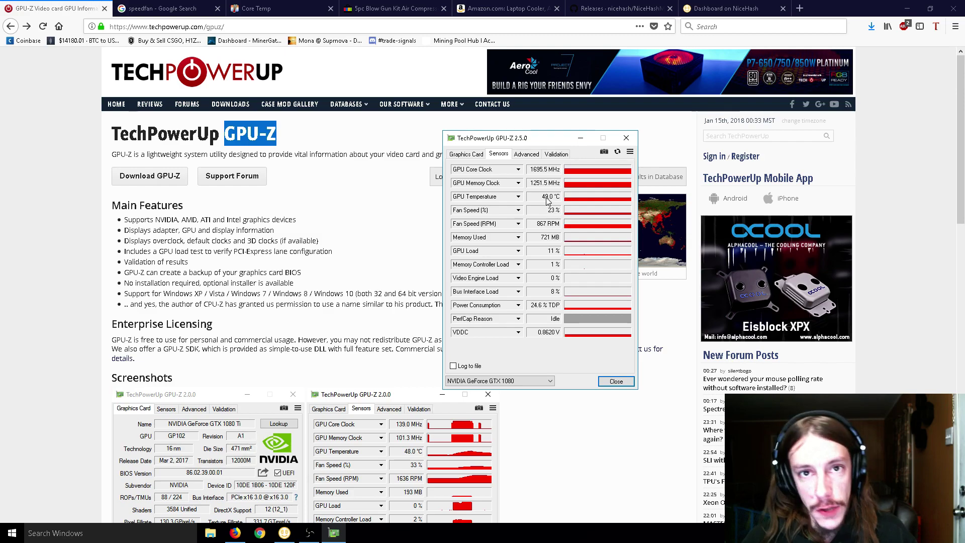
drag(540, 140, 461, 131)
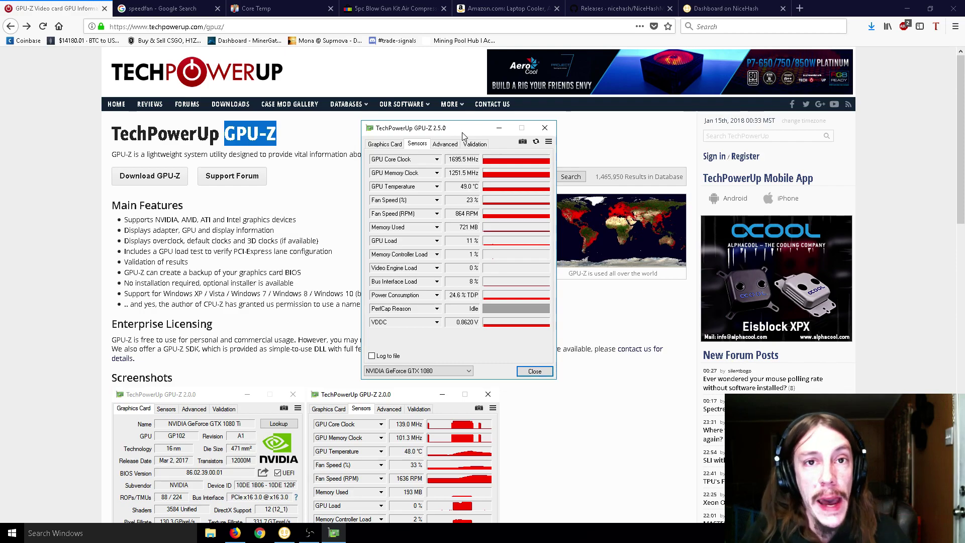
- Look over the Google results for SpeedFan, highlighting the program's name and briefly checking the Core Temp page
click(183, 7)
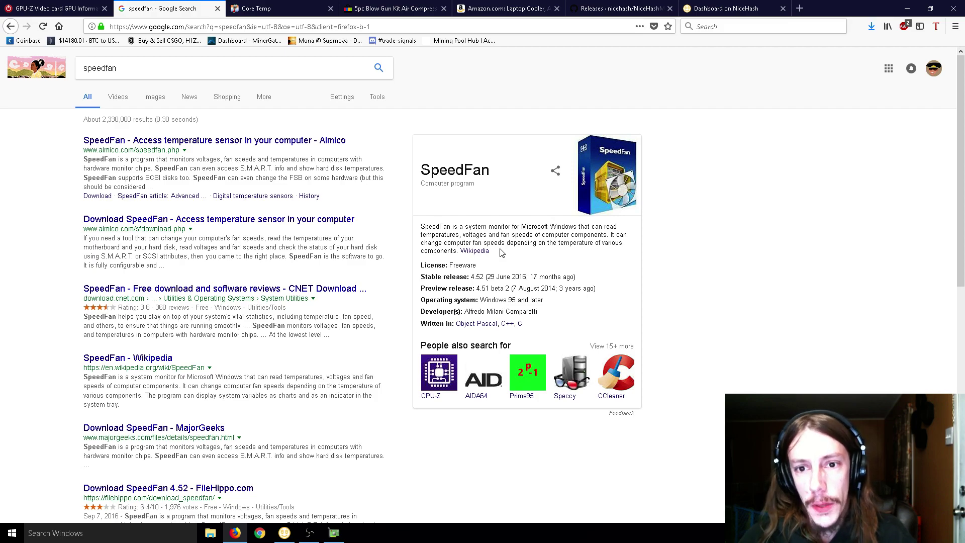
drag(491, 171, 430, 171)
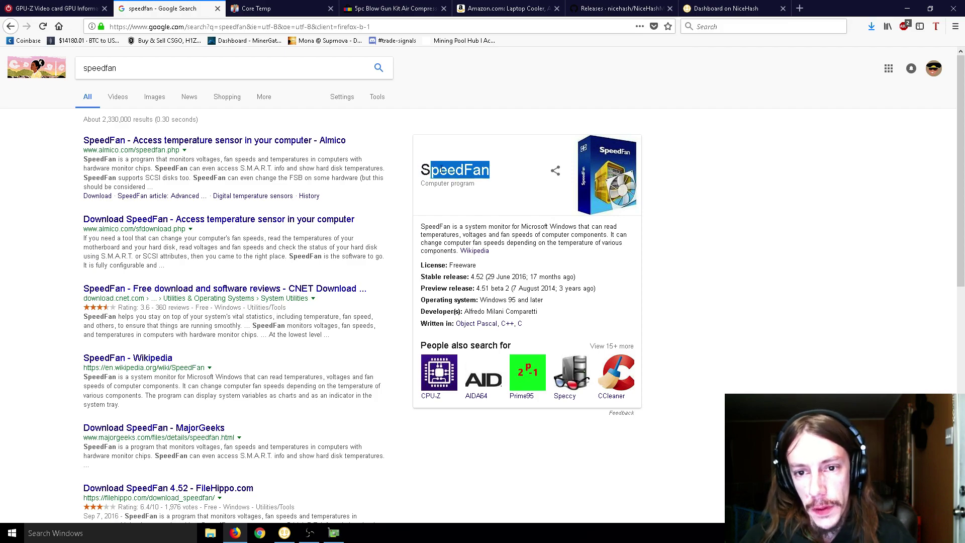
click(501, 177)
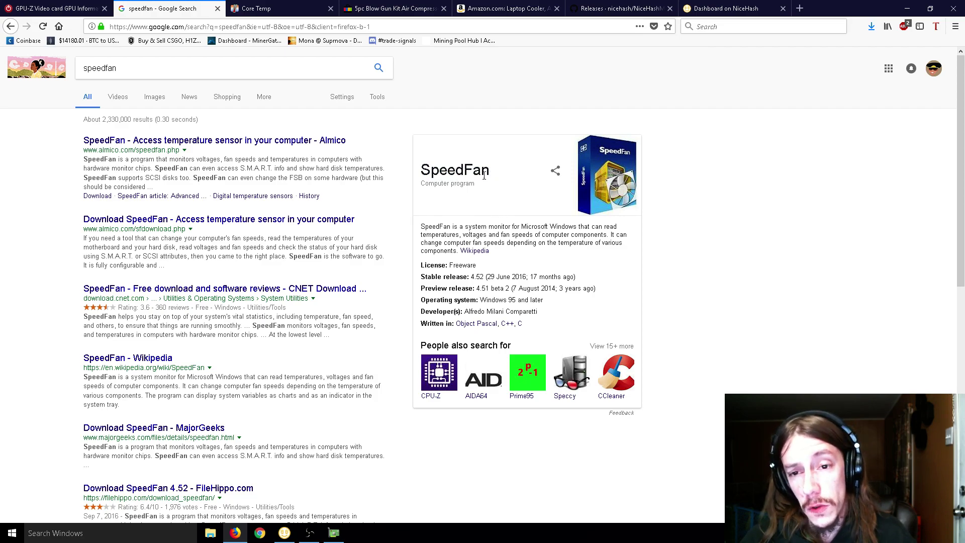
drag(478, 173, 423, 173)
click(504, 230)
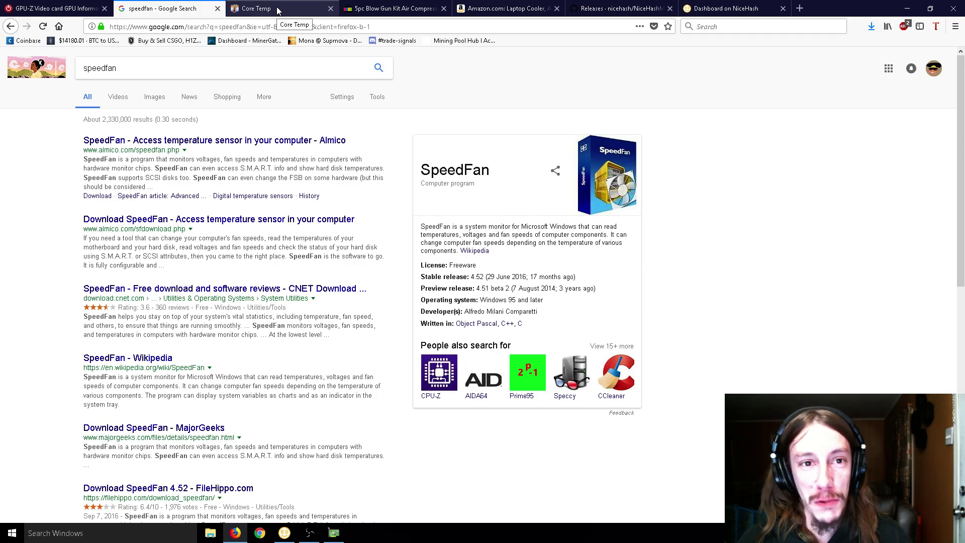
click(278, 11)
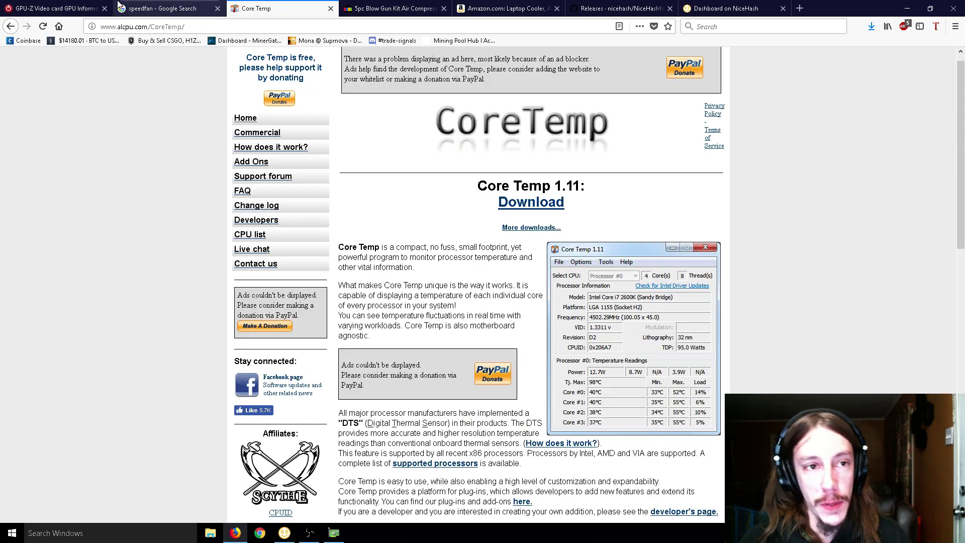
click(160, 7)
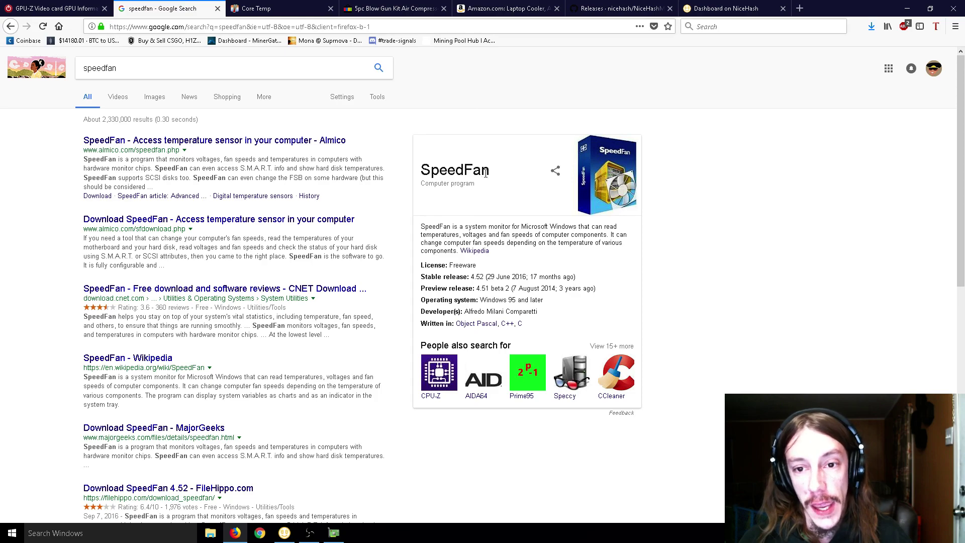
drag(490, 173, 446, 173)
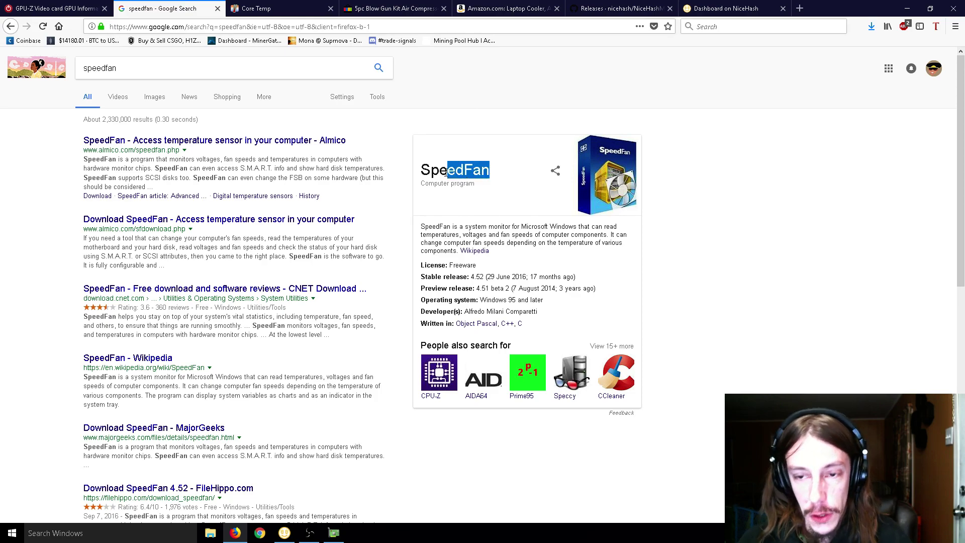
- Show the Core Temp download page and place the running Core Temp 1.5 window over it to view the CPU temperatures
click(306, 7)
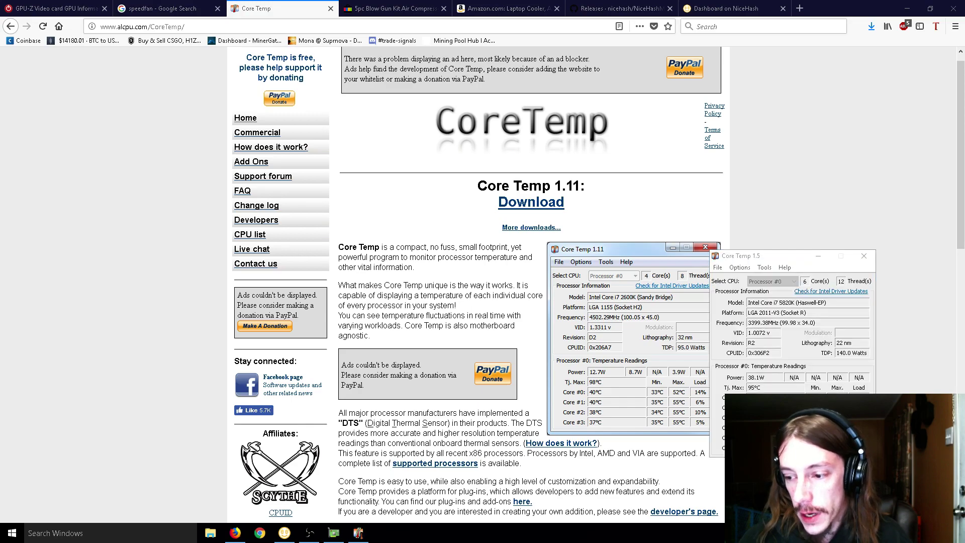
drag(749, 253, 663, 165)
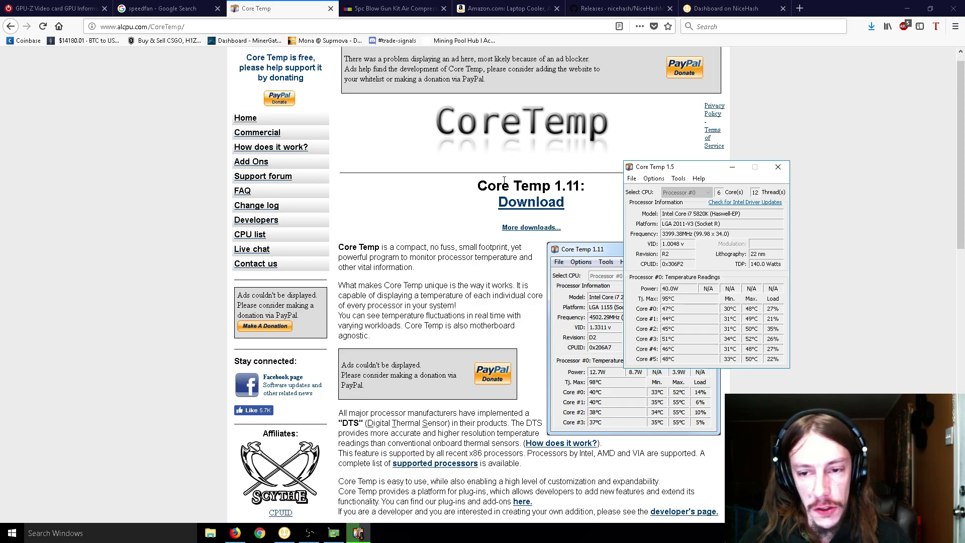
click(191, 8)
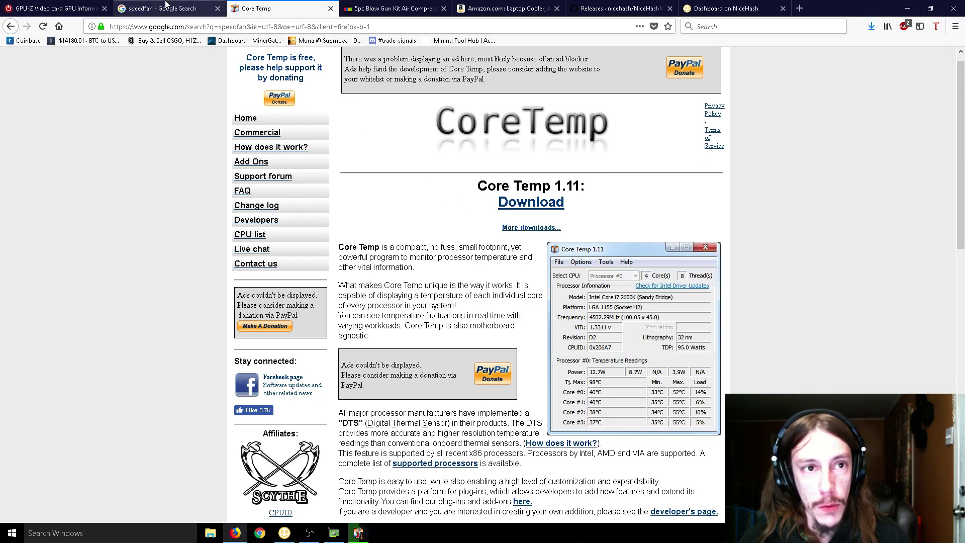
click(274, 9)
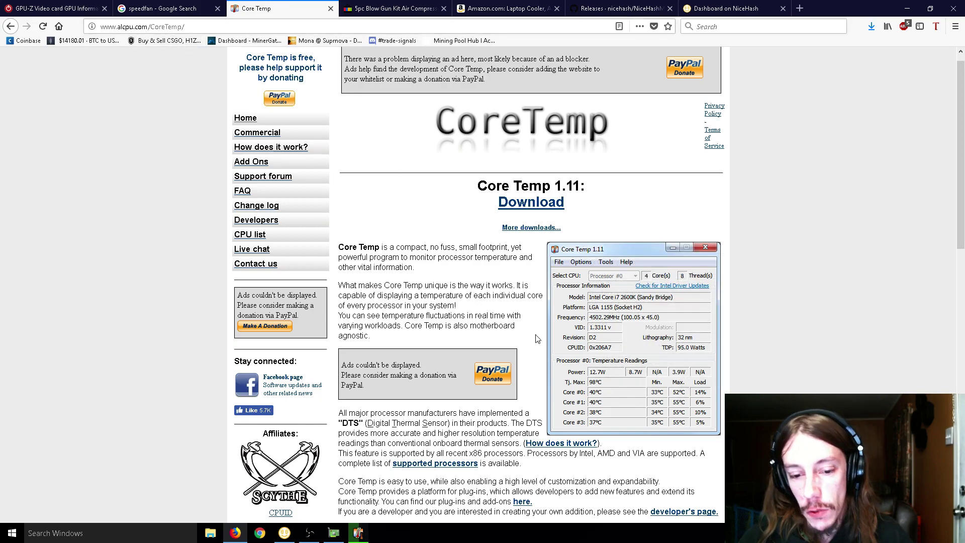
- Arrange the GPU-Z sensors window and the Core Temp window on opposite sides of the Core Temp web page
click(352, 538)
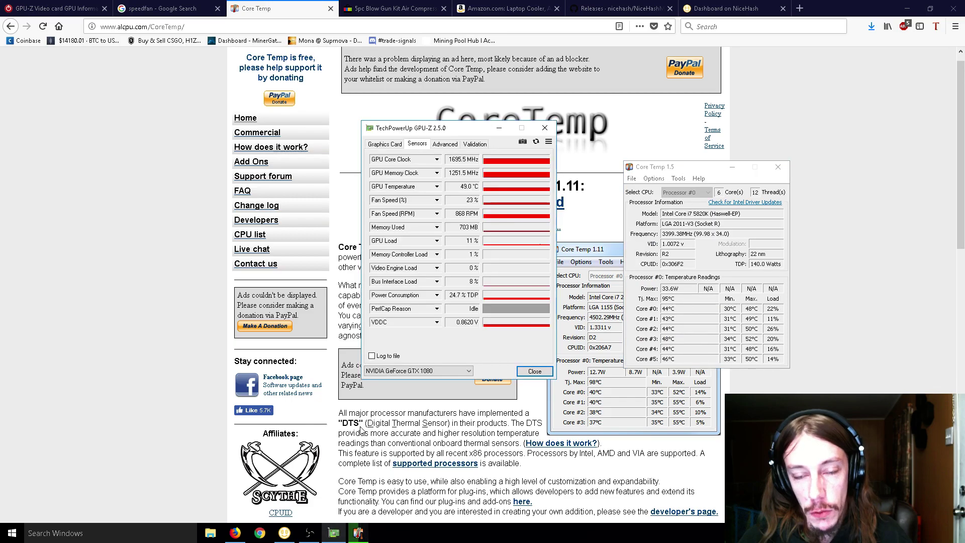
click(333, 533)
drag(427, 129, 234, 135)
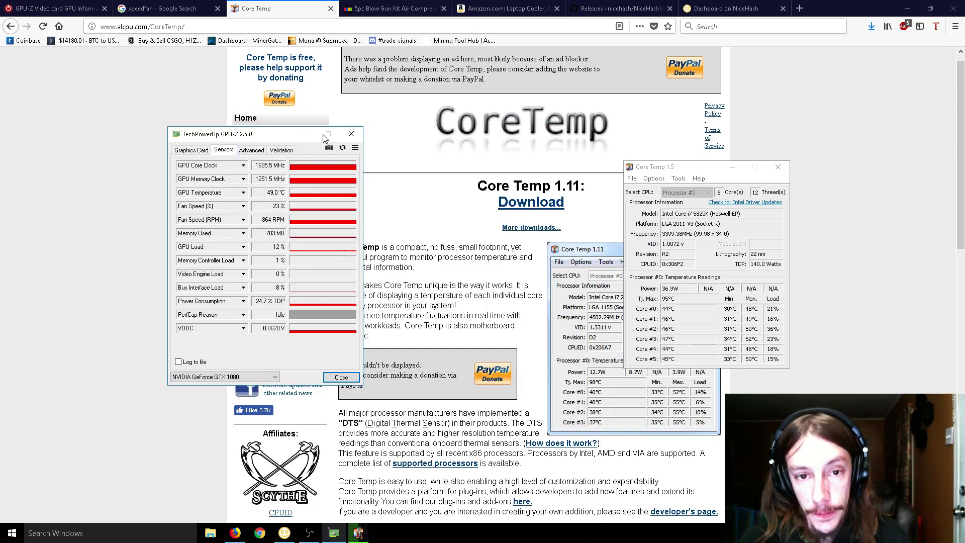
click(352, 134)
drag(654, 167, 730, 124)
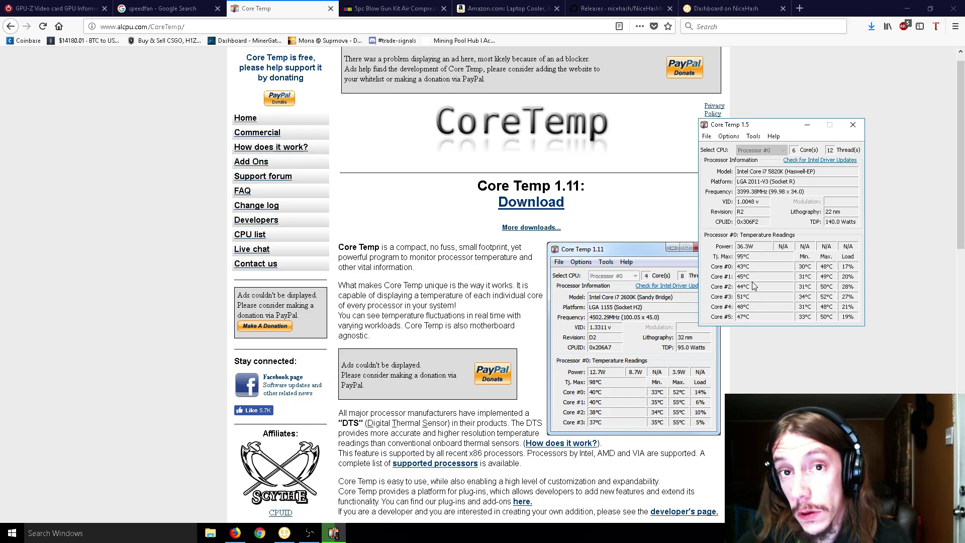
drag(769, 130, 682, 214)
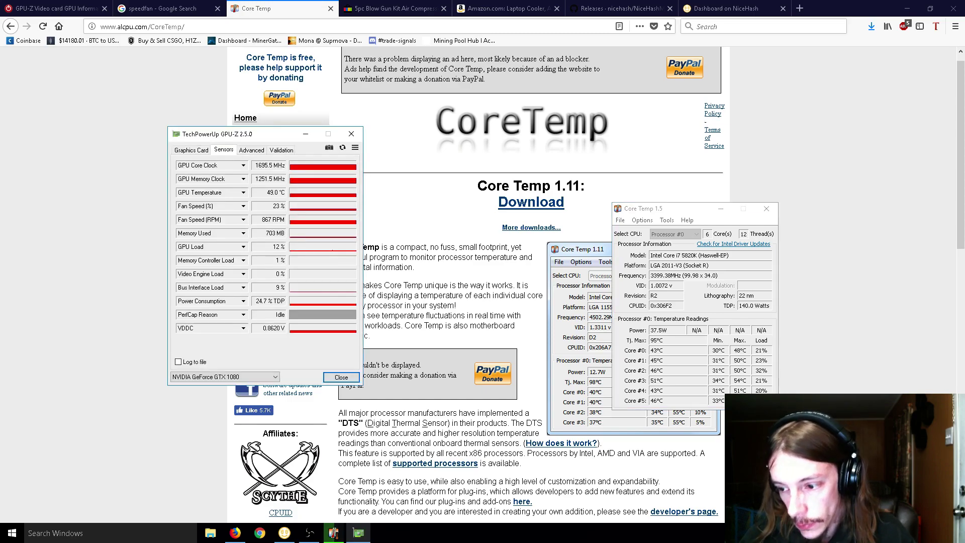
- Examine the GTX 1080's graphics card details in GPU-Z and move both monitoring windows higher over the web page
mouse_move(290, 168)
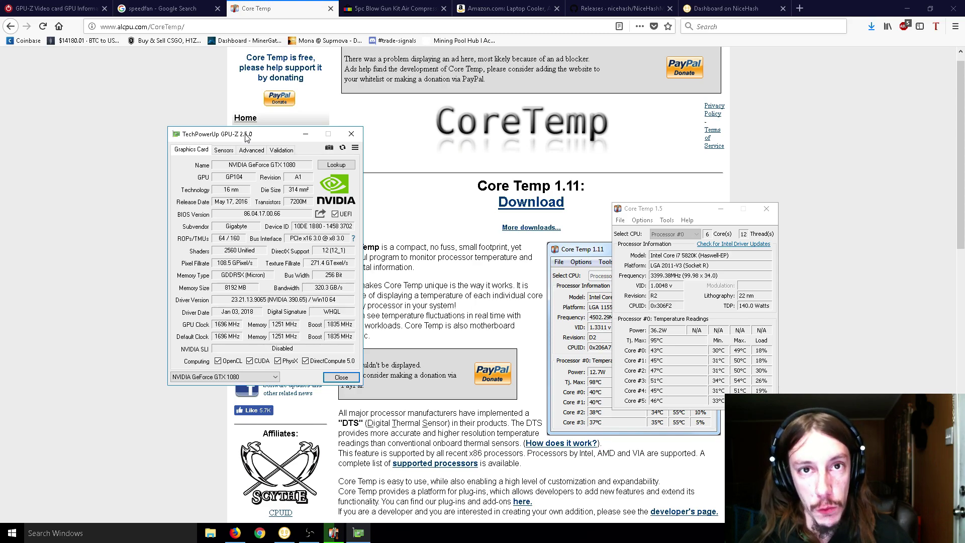
drag(246, 138, 280, 121)
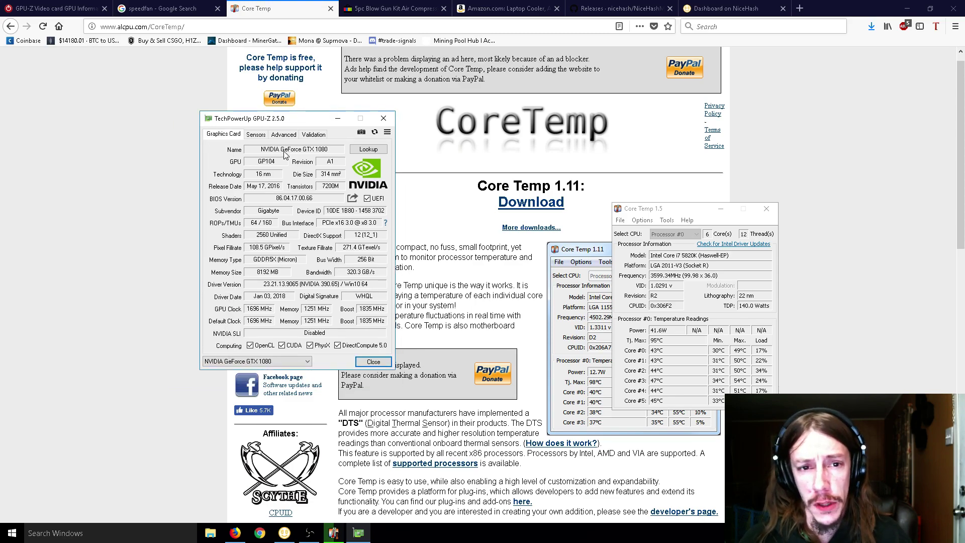
mouse_move(269, 152)
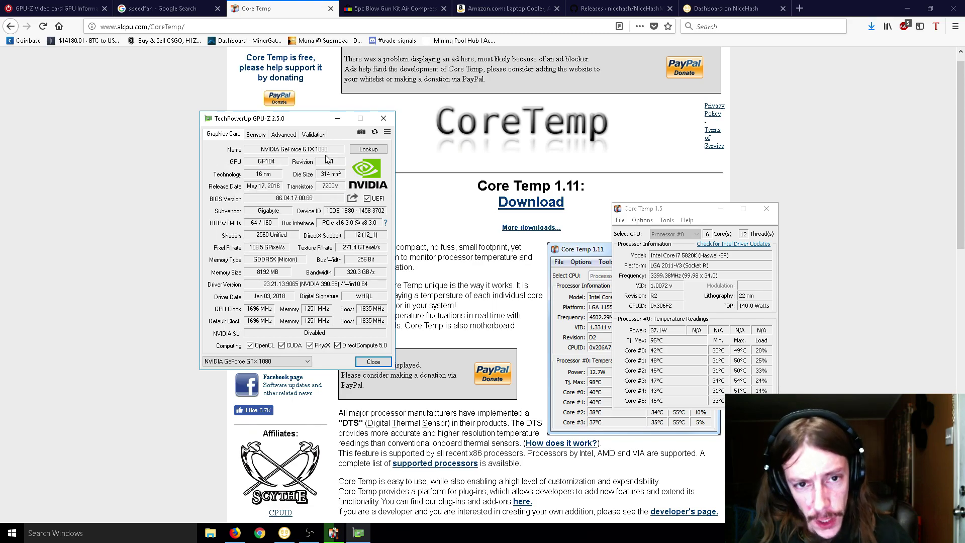
mouse_move(324, 154)
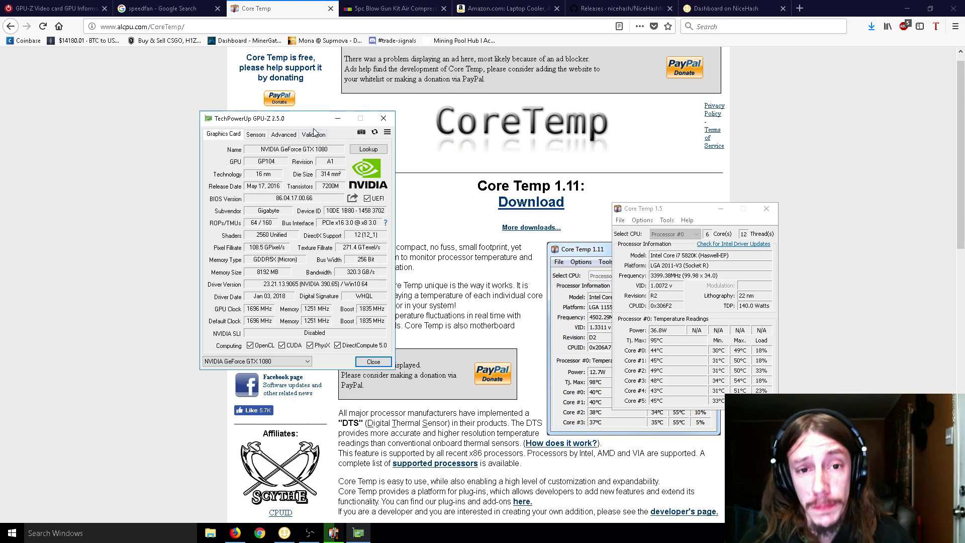
drag(310, 122, 370, 131)
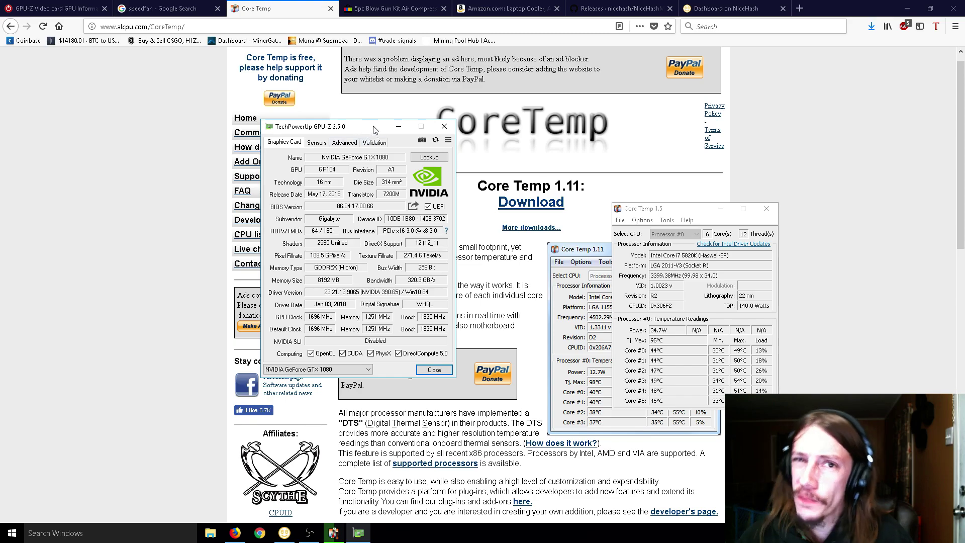
drag(368, 131, 305, 96)
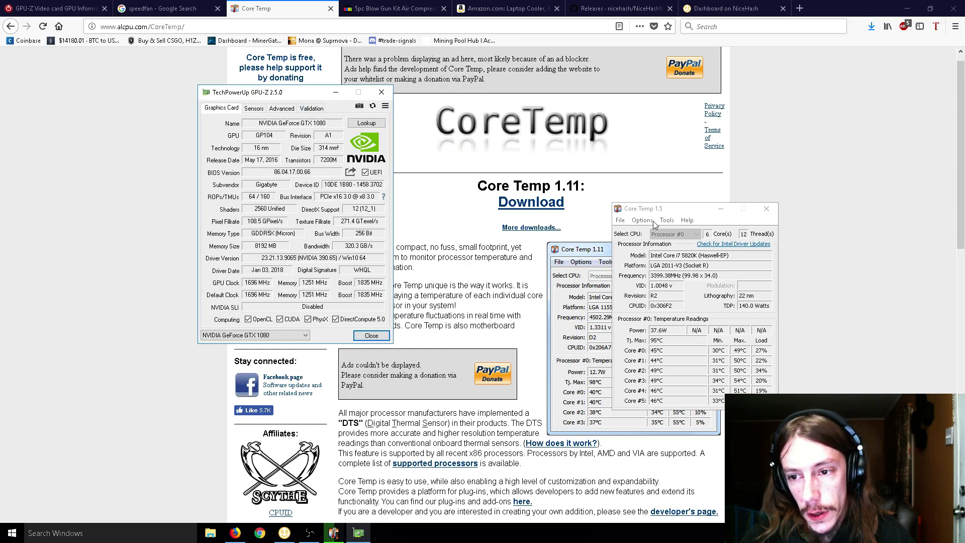
drag(655, 210, 684, 158)
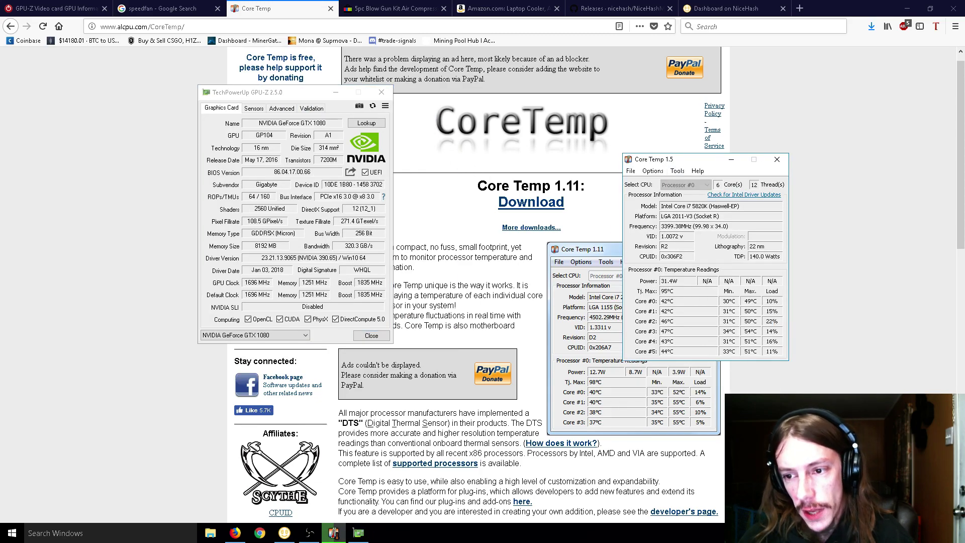
- Show the eBay listing for the 5pc Blow Gun Kit Air Compressor nozzle set
click(394, 9)
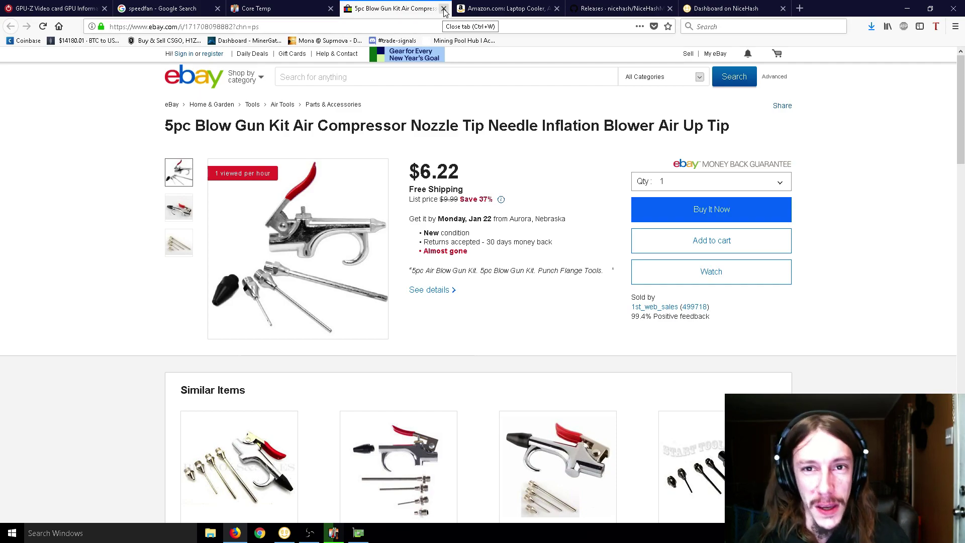
- Close the eBay listing and examine the Aicheson laptop cooling pad's product pictures and 5V DC USB power specification on Amazon
click(444, 8)
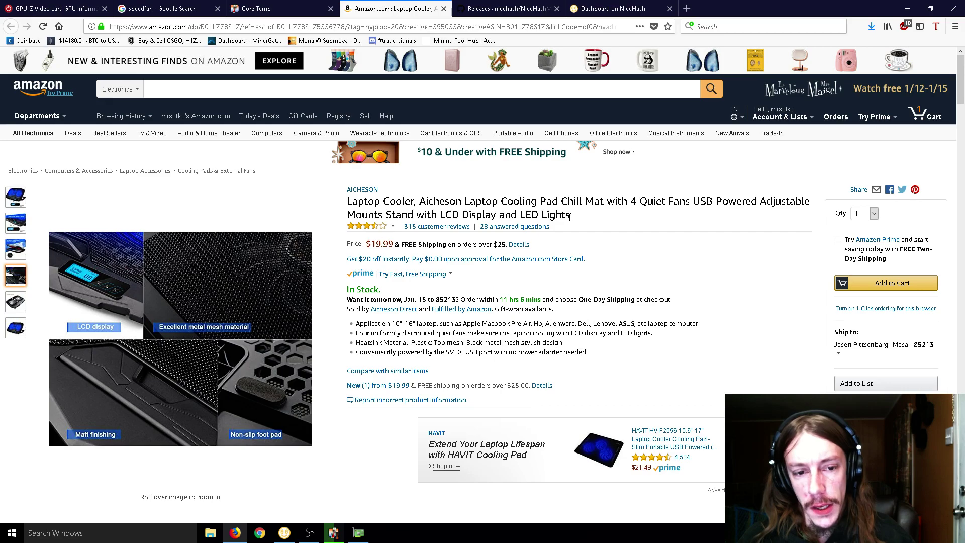
mouse_move(15, 196)
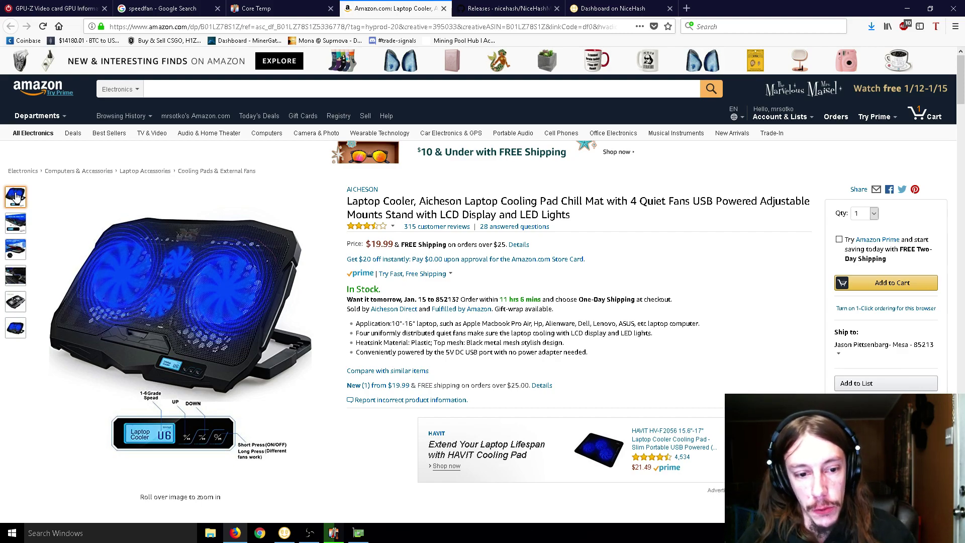
mouse_move(17, 248)
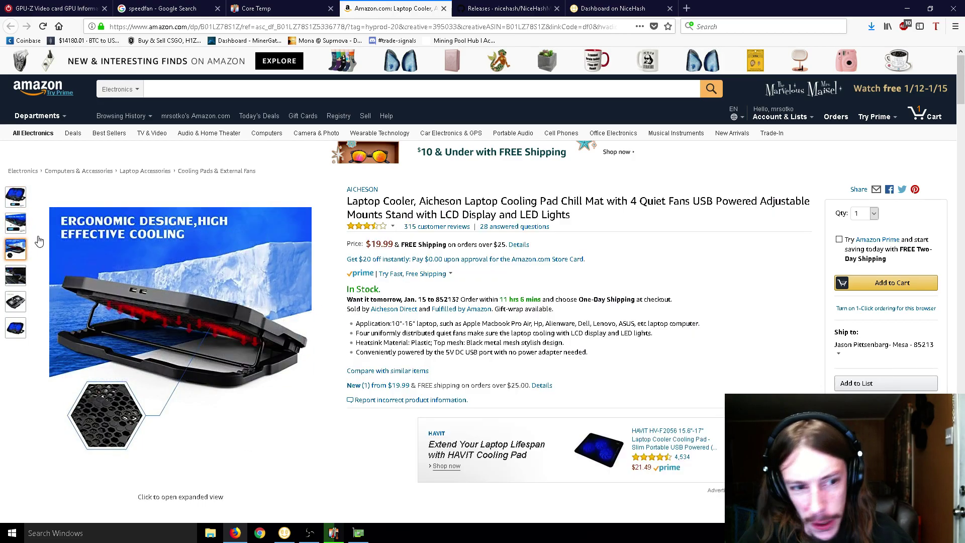
mouse_move(14, 225)
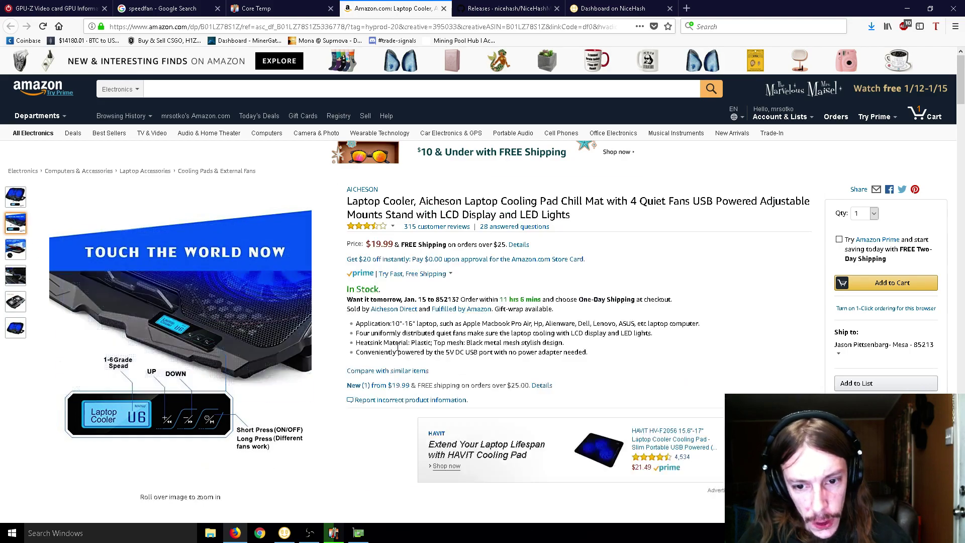
drag(446, 352, 481, 354)
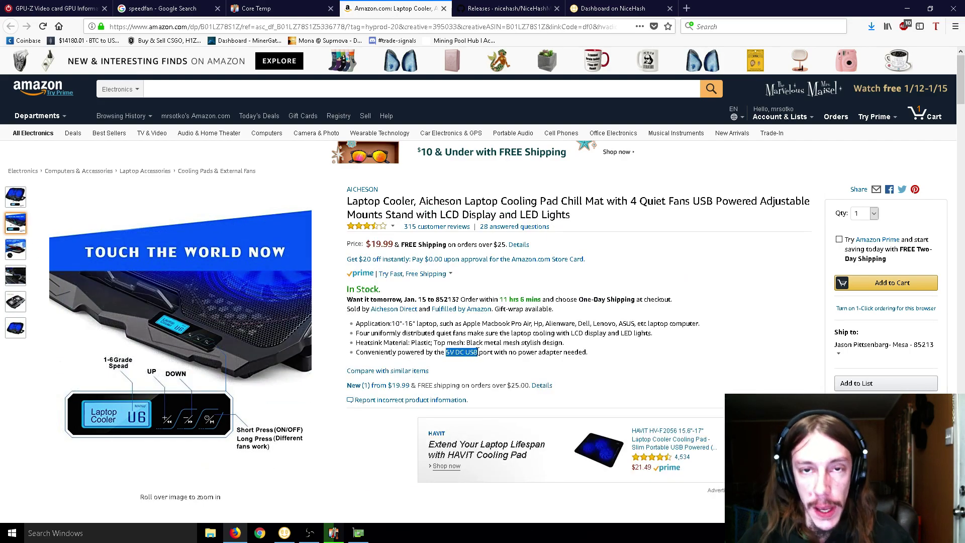
click(480, 348)
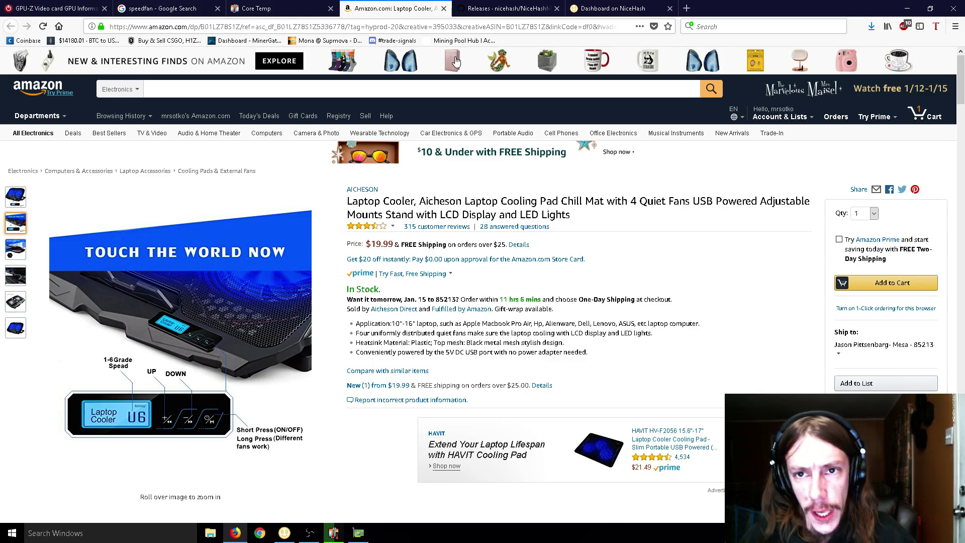
- Close the Amazon listing and show the NiceHash dashboard with a brief look at the NiceHash Miner Legacy window
click(444, 8)
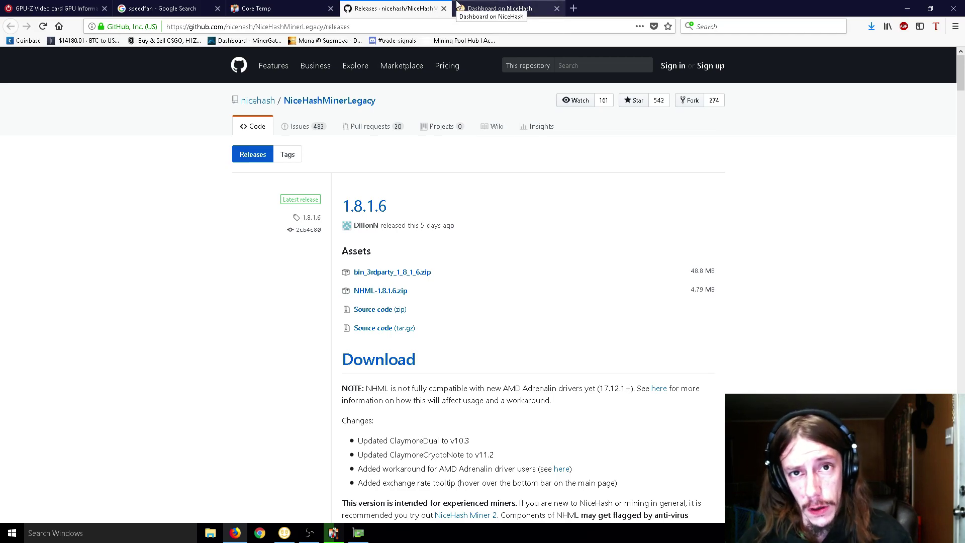
click(483, 7)
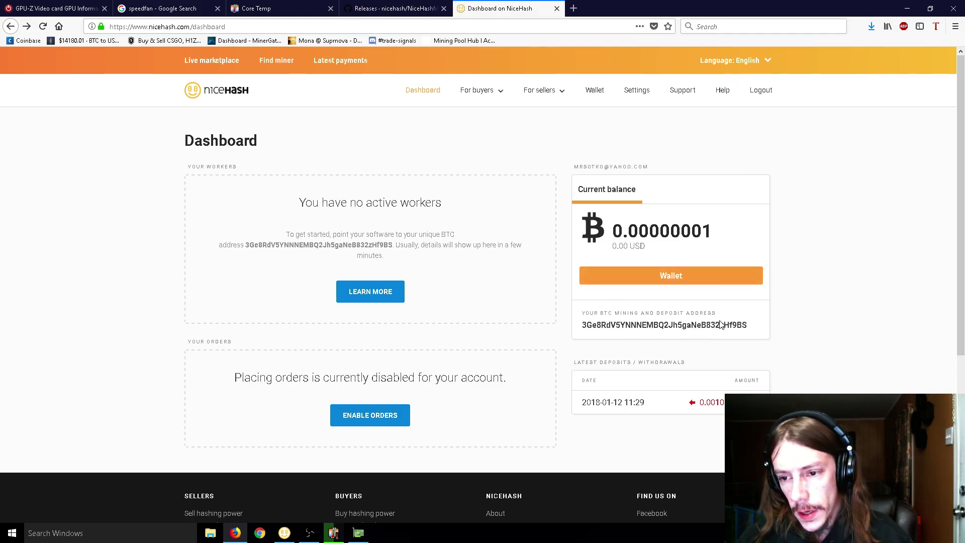
click(285, 532)
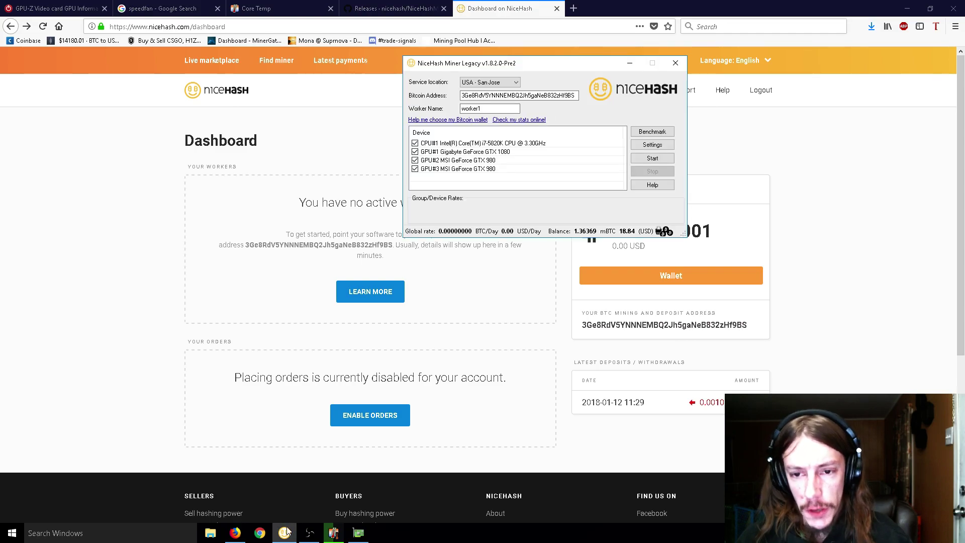
click(284, 531)
- Show the NiceHashMinerLegacy releases page on GitHub and place the running NiceHash Miner Legacy window over it
click(395, 8)
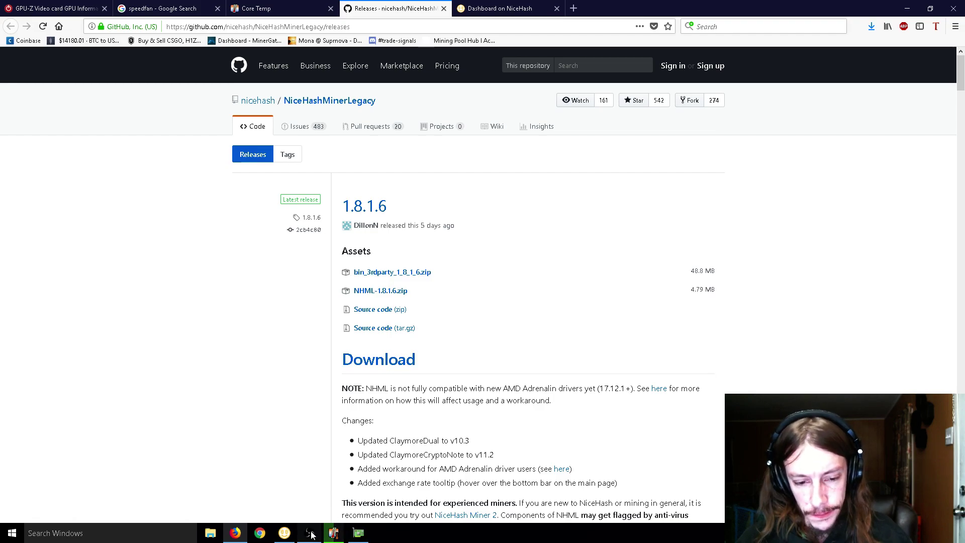
click(284, 532)
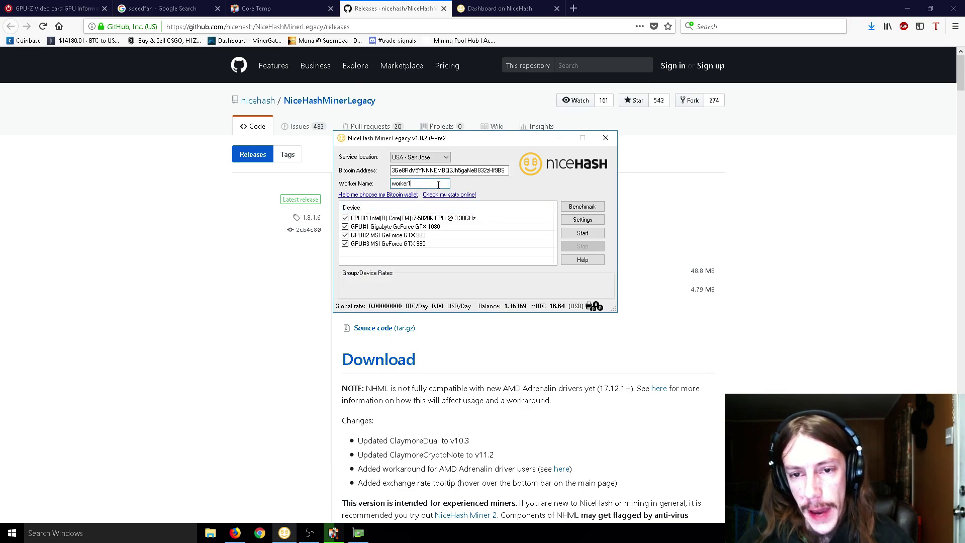
click(461, 138)
drag(461, 138, 516, 199)
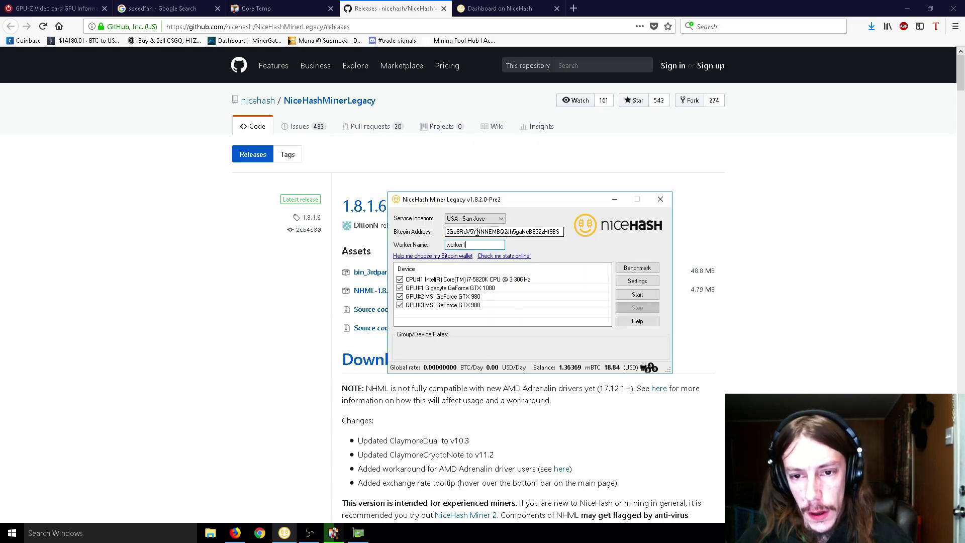
- Highlight the BTC mining and deposit address on the NiceHash dashboard and position the NiceHash Miner Legacy window above it
click(500, 8)
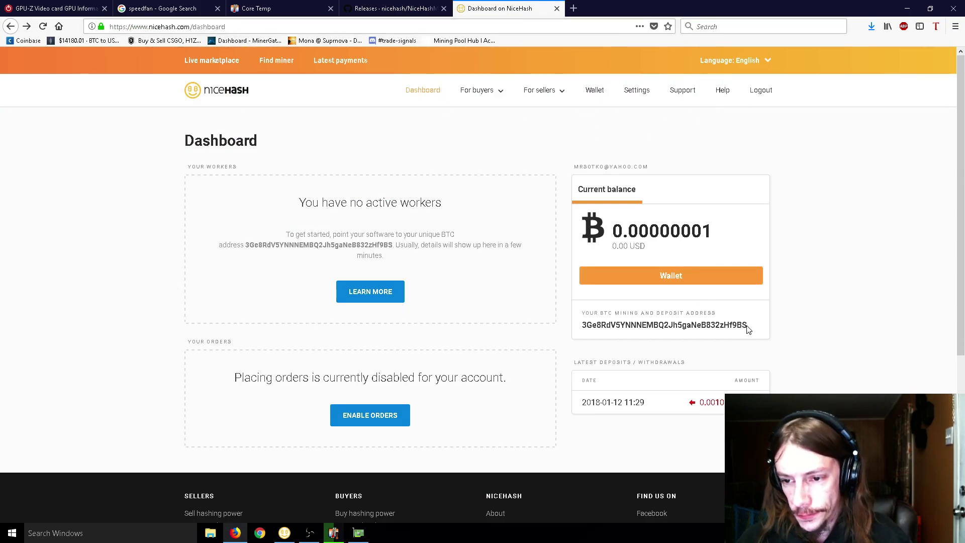
drag(747, 329, 582, 333)
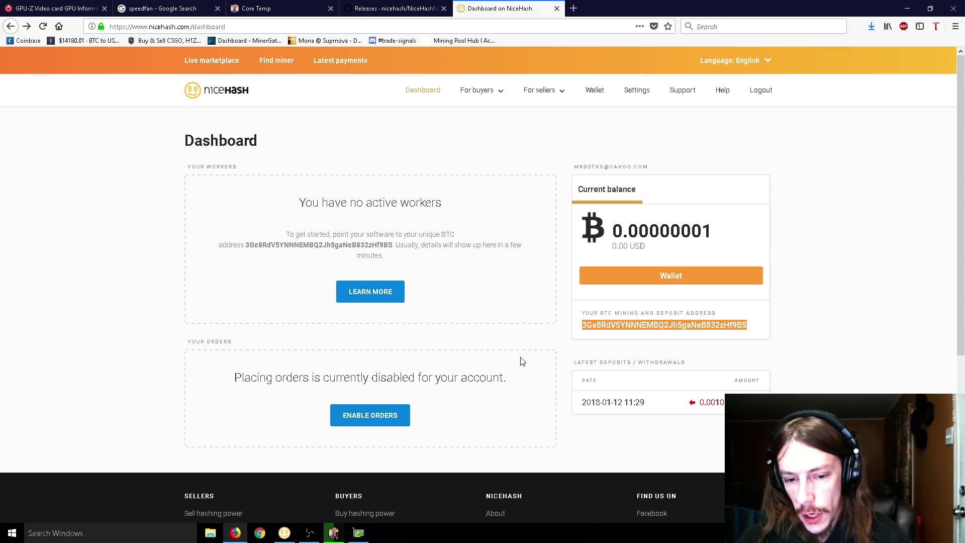
click(284, 533)
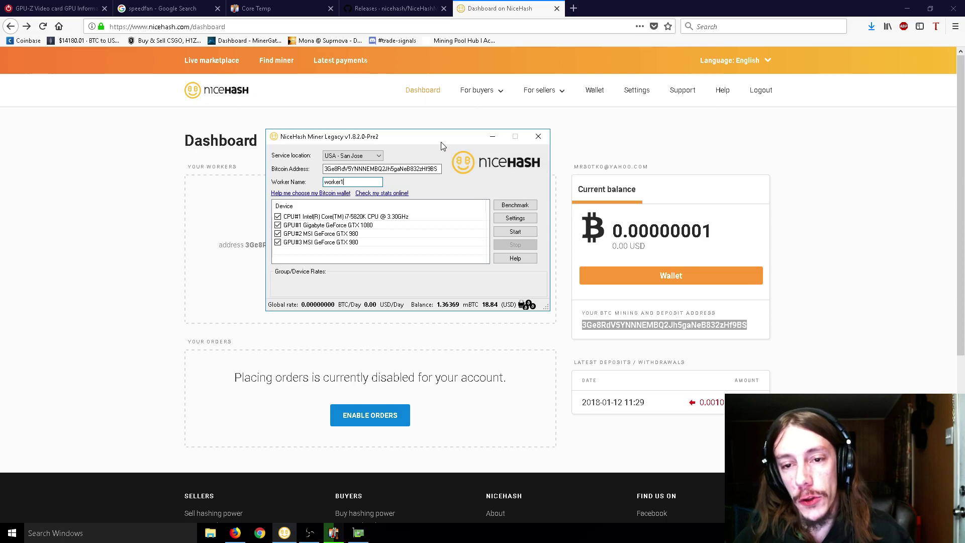
drag(441, 142, 455, 127)
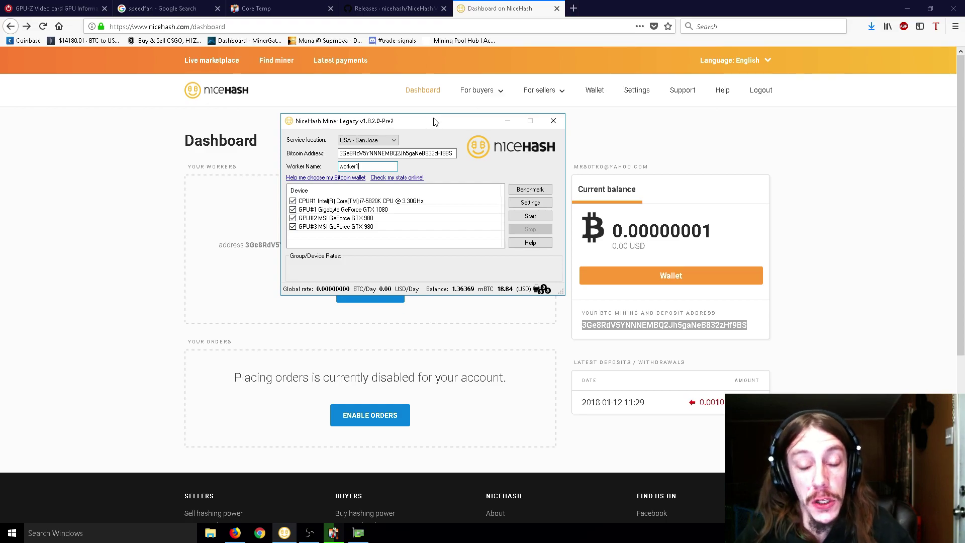
drag(436, 122, 541, 125)
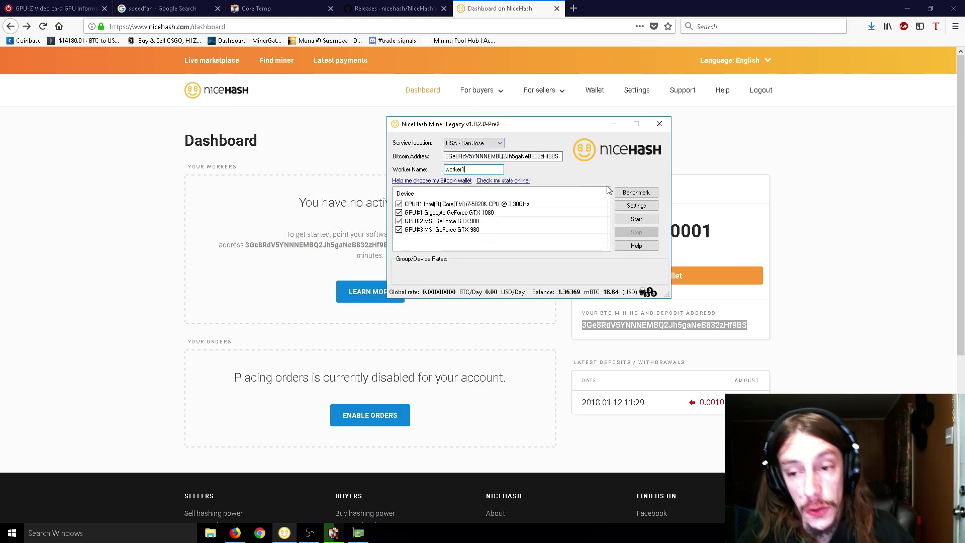
- Open the miner's benchmark settings and compare the algorithm speeds listed for the GTX 1080 and the two GTX 980 cards
click(634, 193)
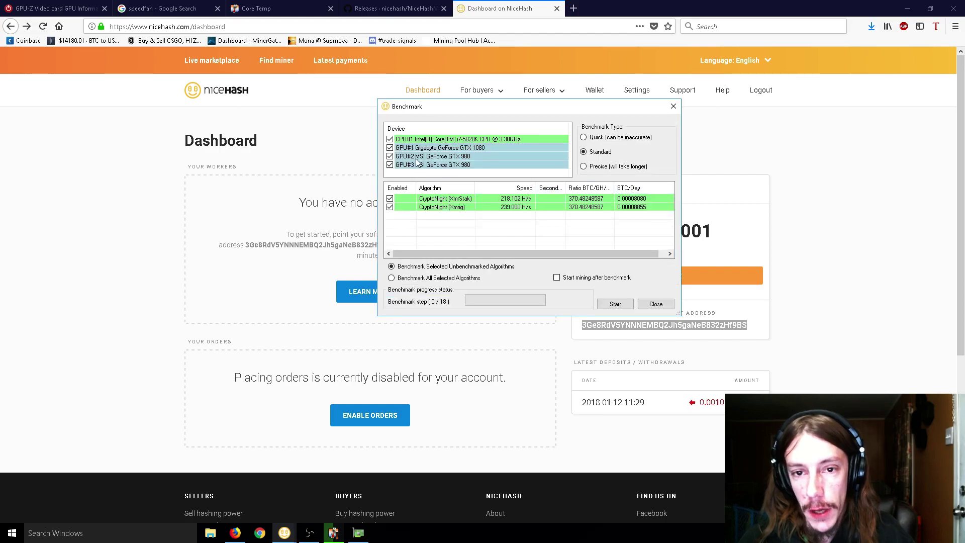
click(439, 148)
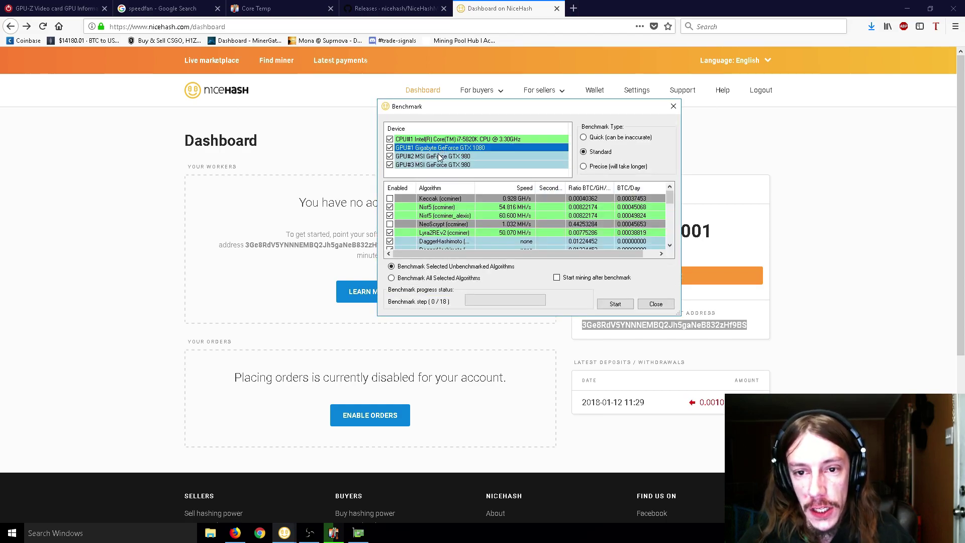
click(439, 156)
click(442, 165)
click(441, 156)
click(450, 149)
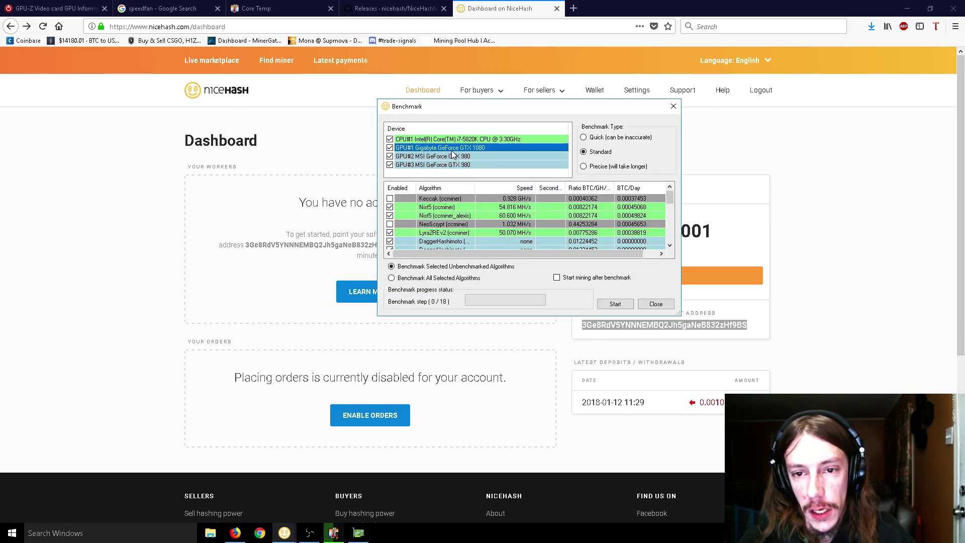
click(453, 157)
click(454, 165)
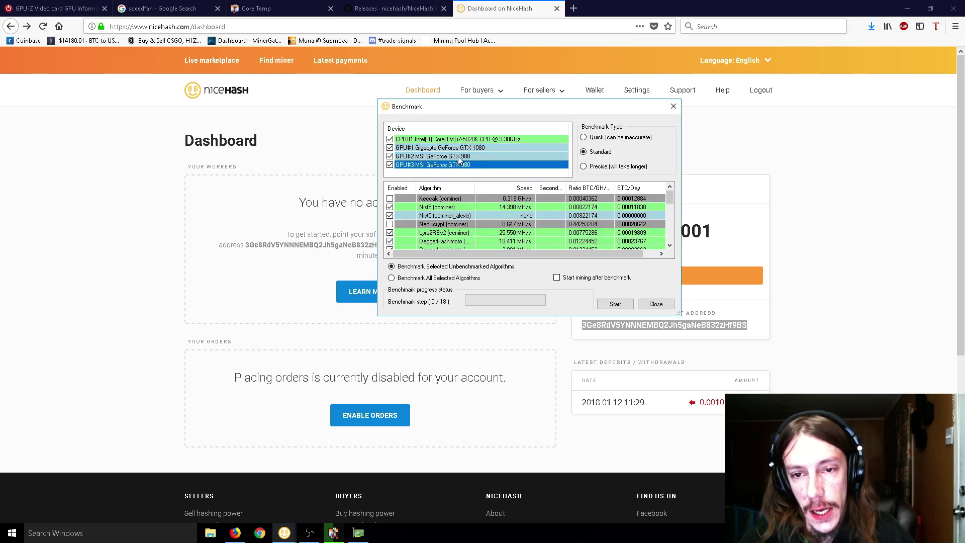
click(458, 157)
click(461, 149)
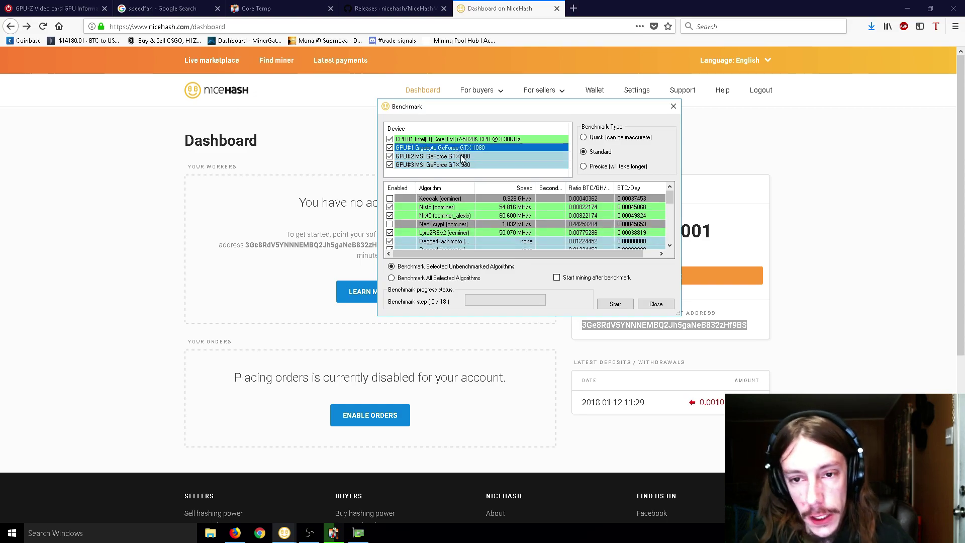
click(461, 156)
click(458, 164)
click(458, 156)
click(457, 148)
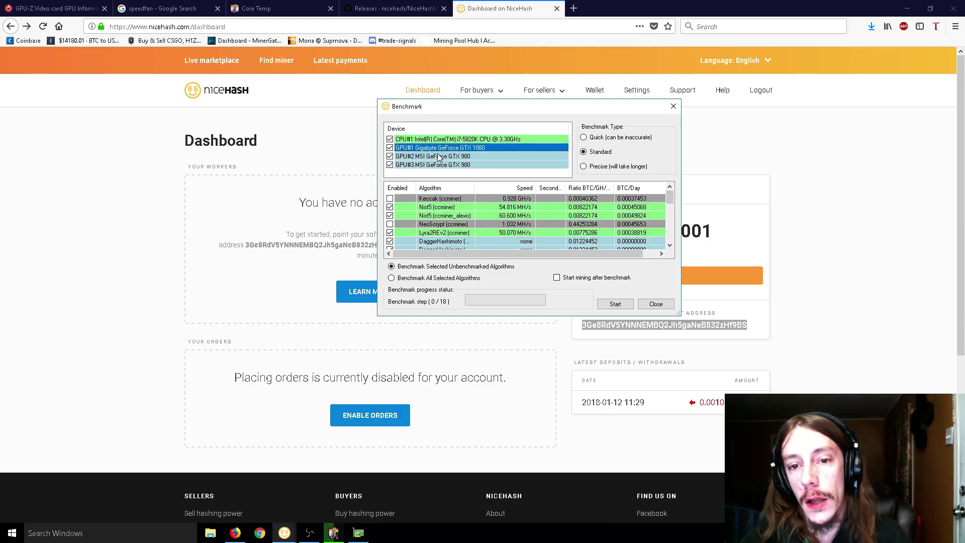
click(438, 156)
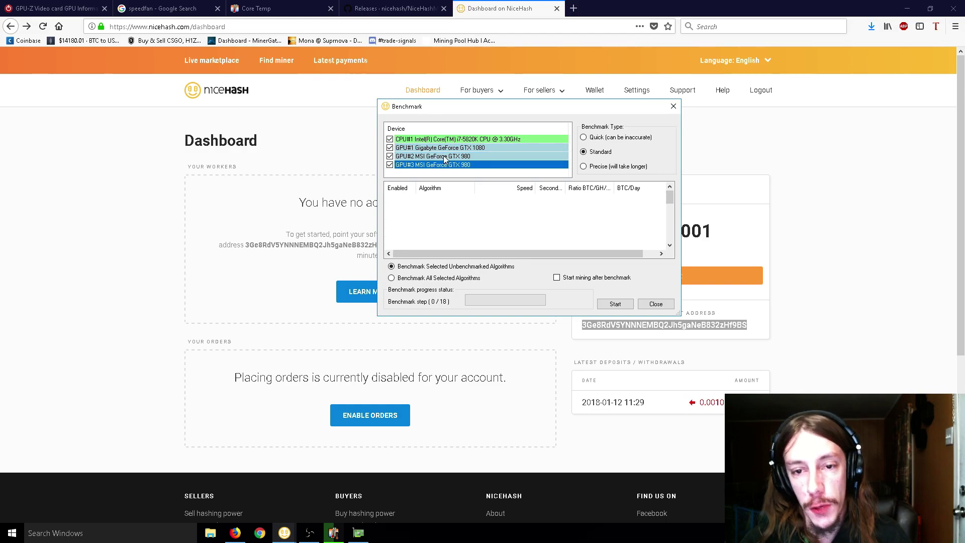
click(440, 165)
click(439, 157)
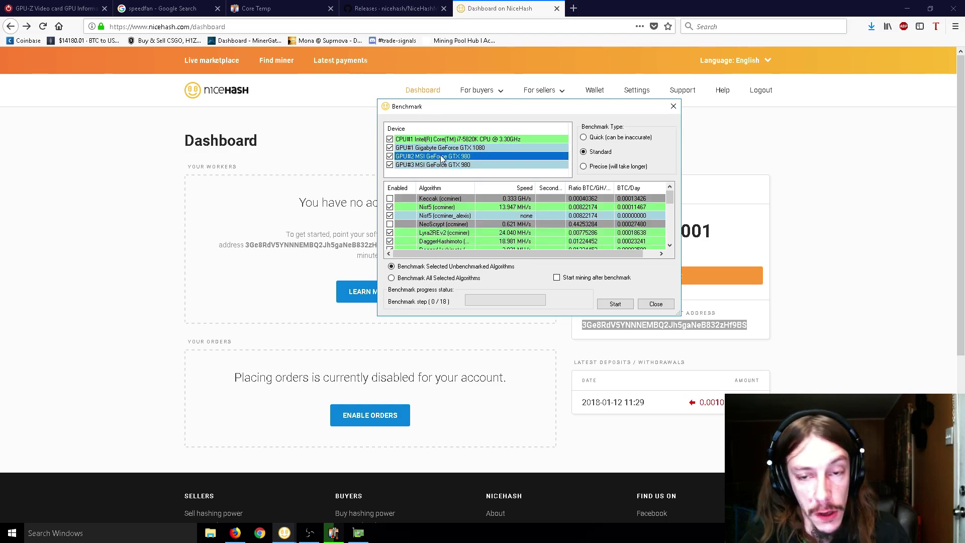
click(443, 149)
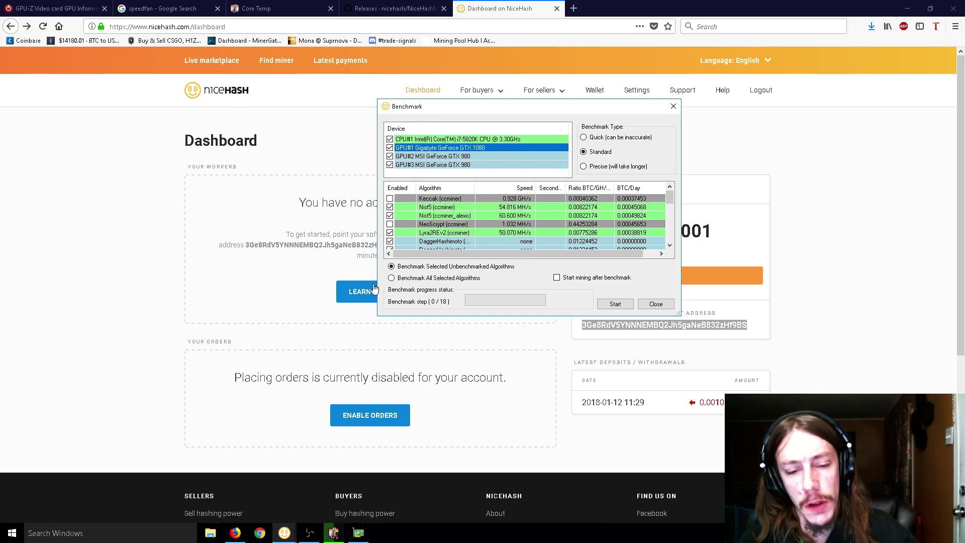
- Bring up GPU-Z and arrange its window and the Benchmark window side by side over the dashboard
click(359, 533)
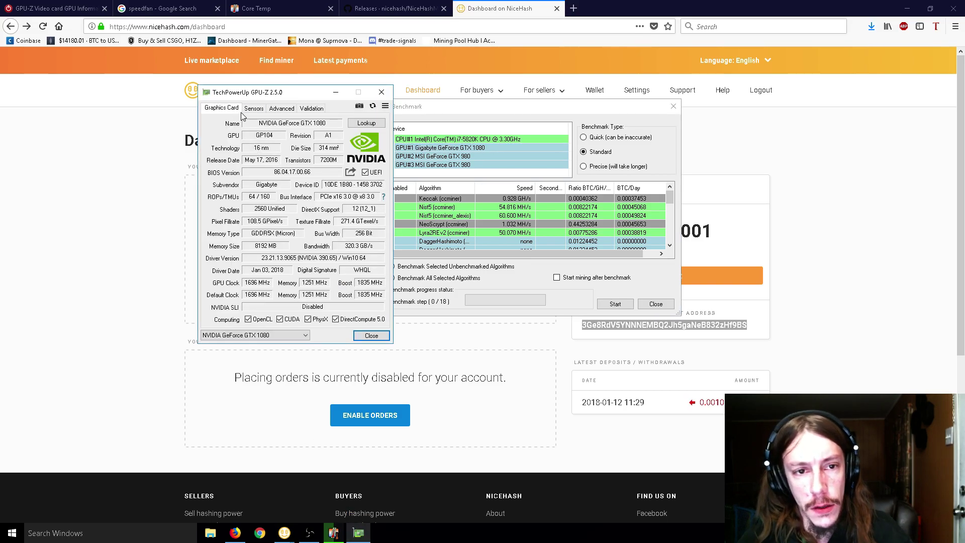
drag(313, 97, 257, 105)
click(418, 147)
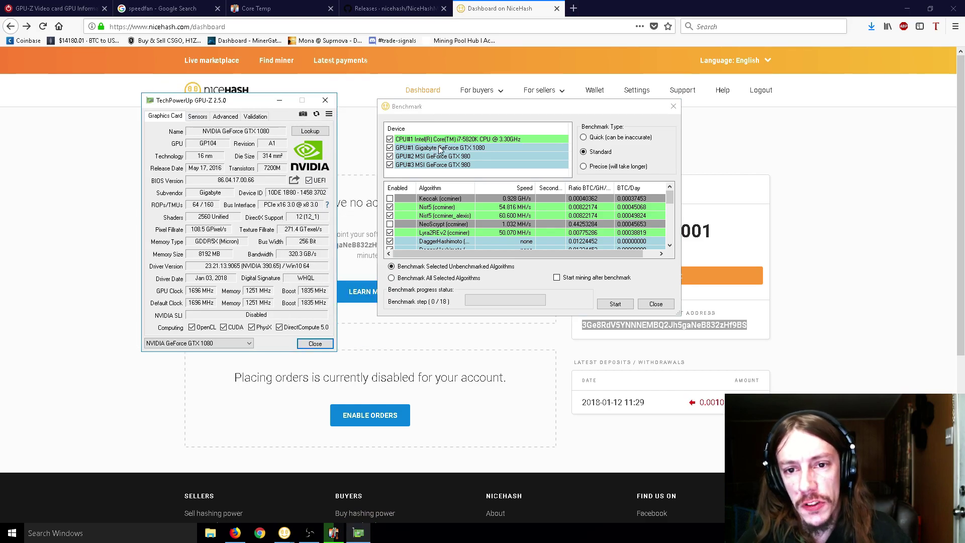
drag(449, 113, 495, 110)
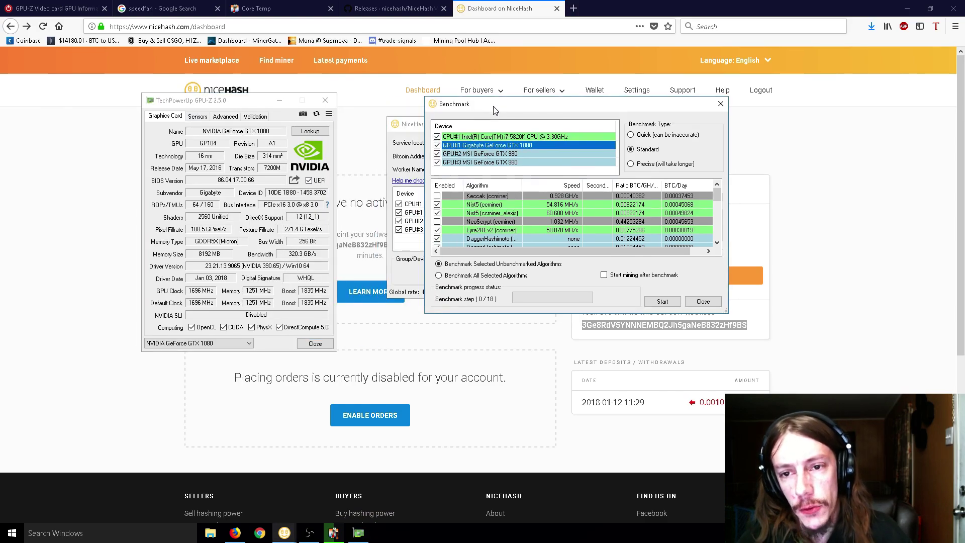
- Compare the CPU's benchmark algorithms with the GTX 1080's, close the Benchmark window and move the miner window slightly higher
click(500, 137)
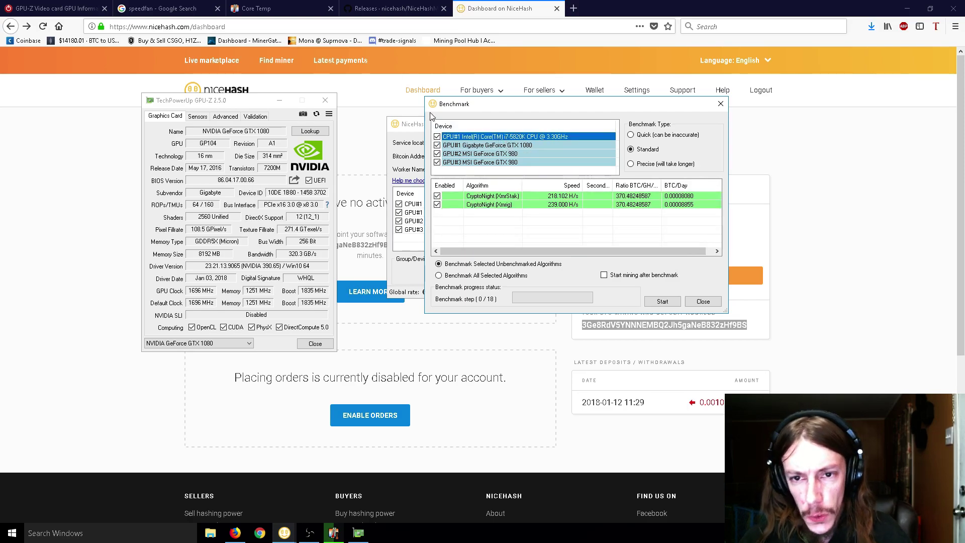
click(487, 144)
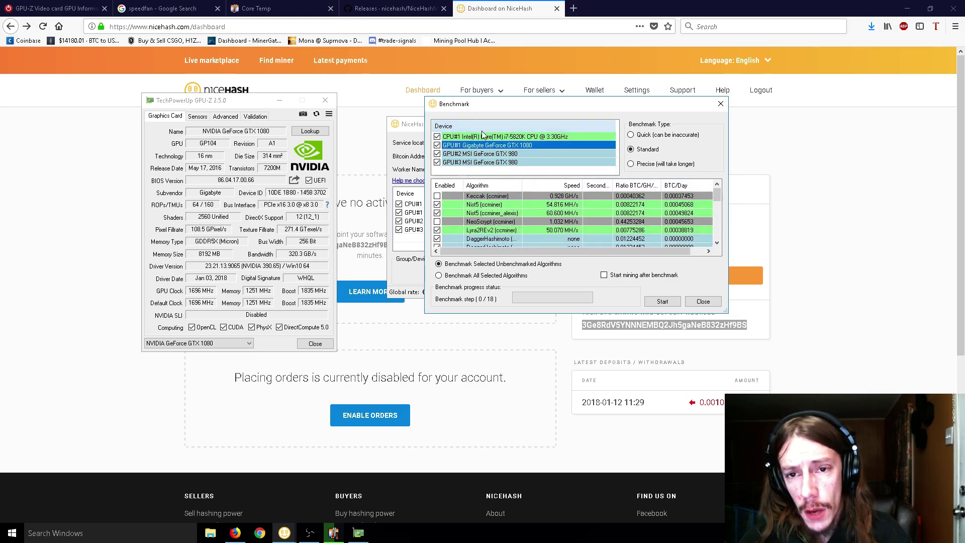
click(483, 136)
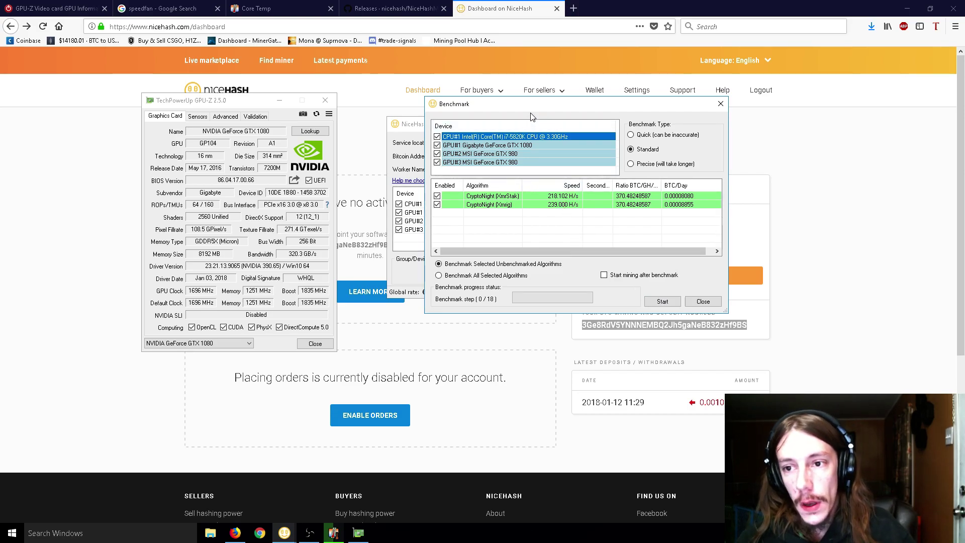
drag(565, 105, 622, 106)
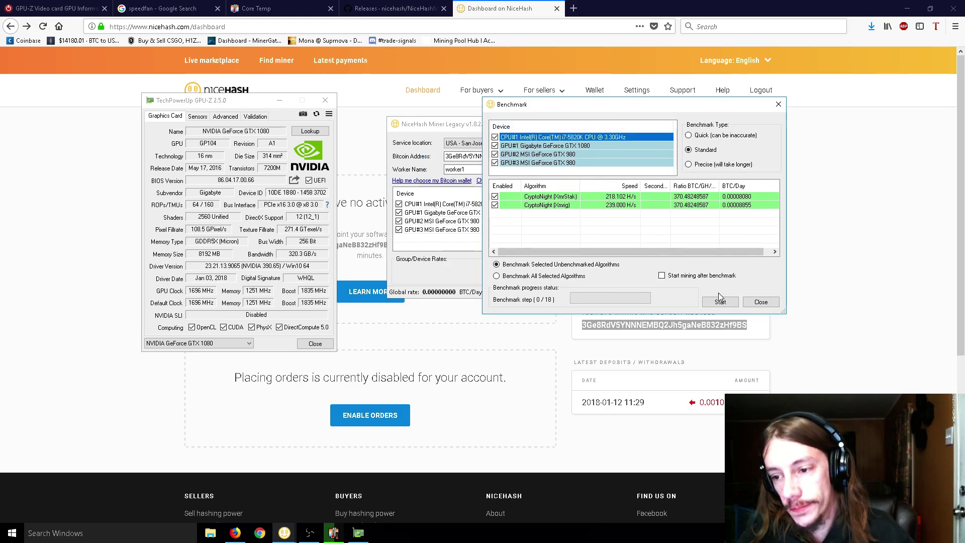
click(760, 301)
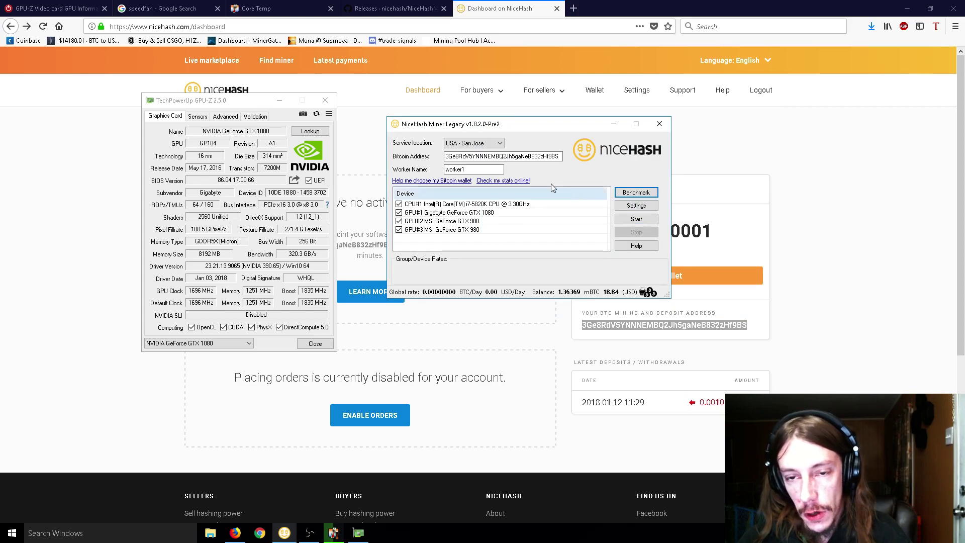
drag(535, 126, 546, 107)
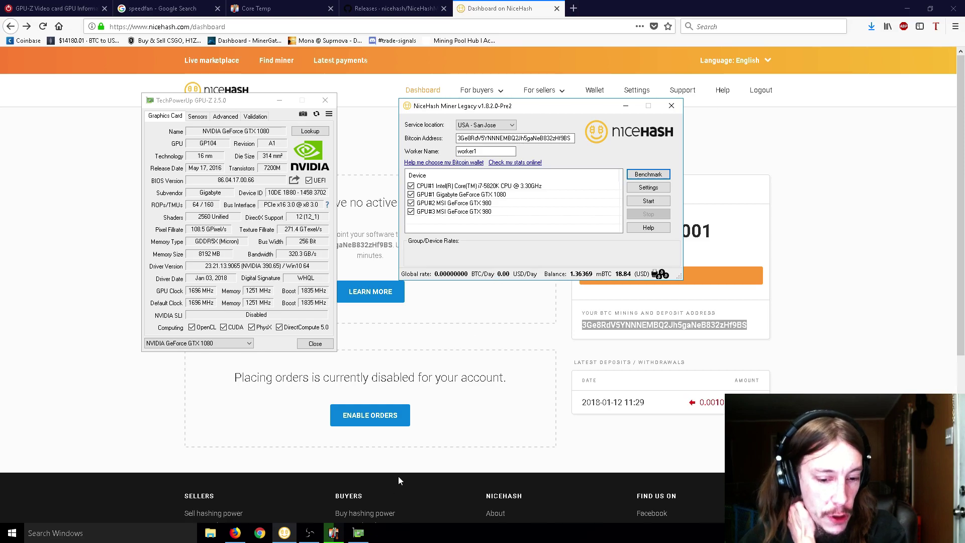
- Bring up Core Temp and arrange it and the NiceHash Miner Legacy window beside GPU-Z without overlap
click(333, 533)
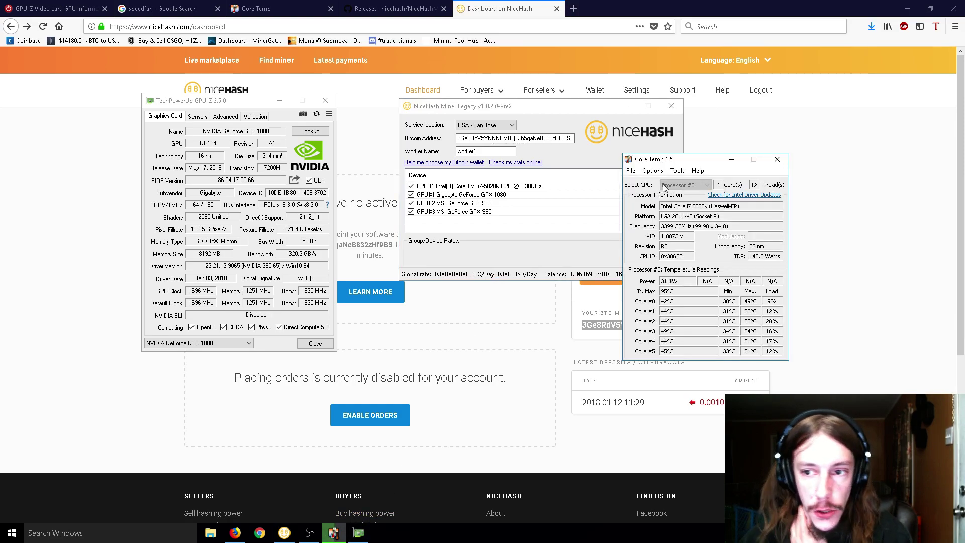
drag(678, 163, 754, 172)
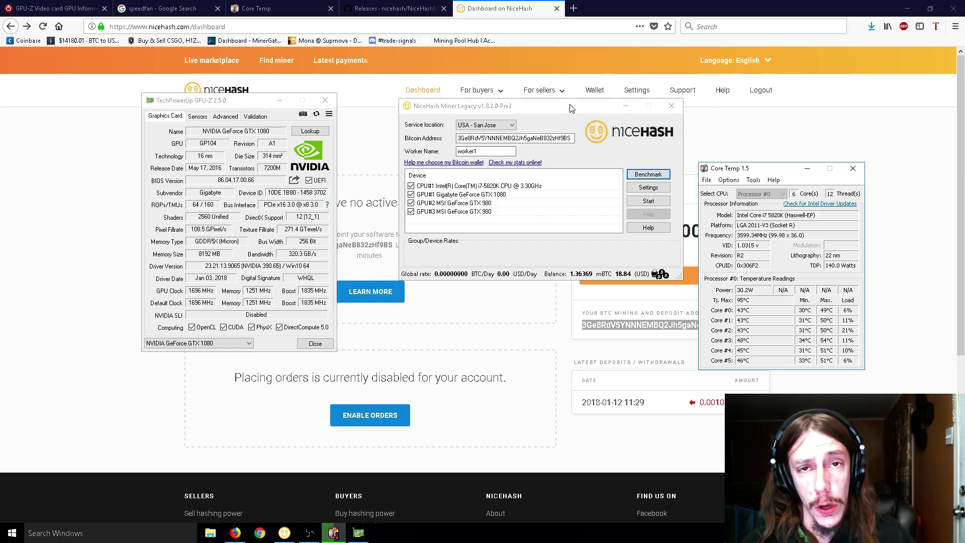
drag(570, 107, 553, 131)
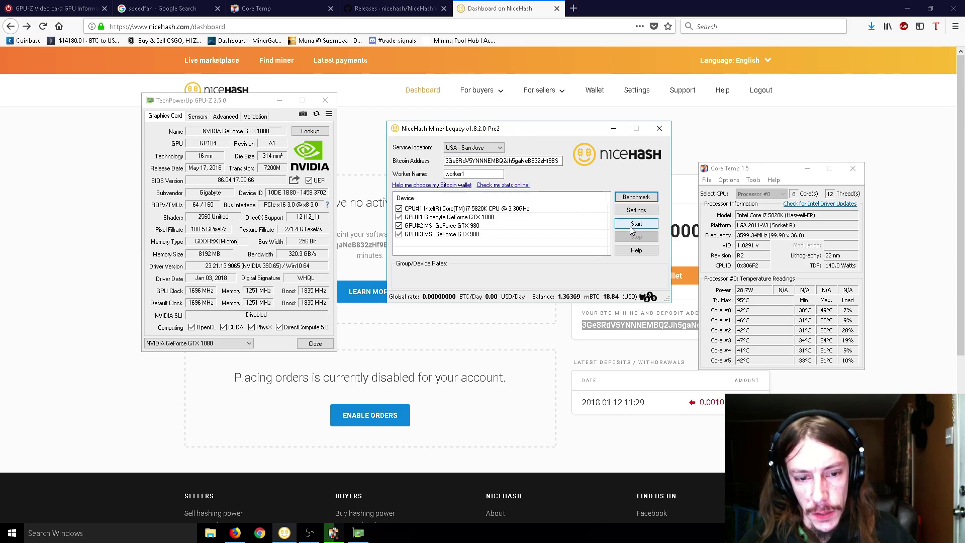
- Show the GTX 1080's live sensor readings in GPU-Z and move Core Temp slightly to compare the CPU core temperatures
click(198, 116)
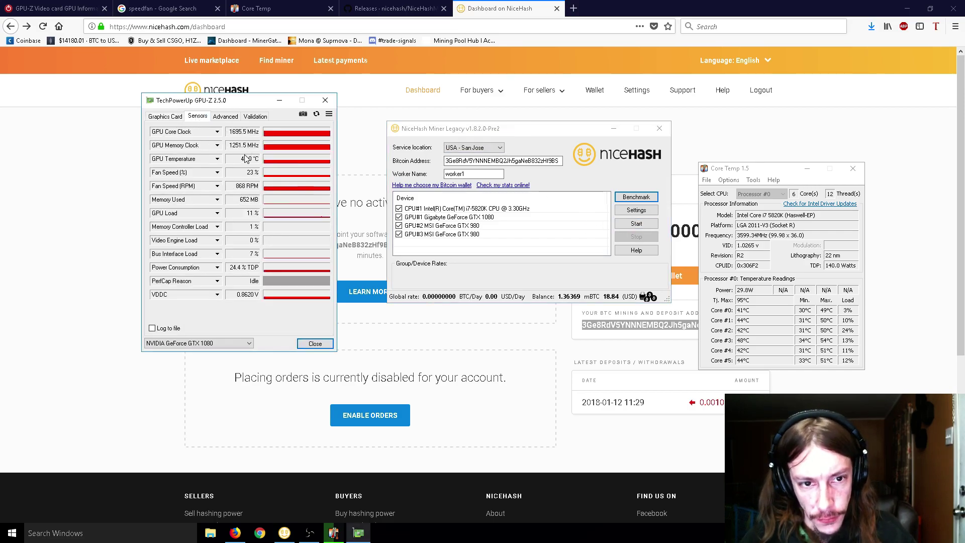
click(168, 117)
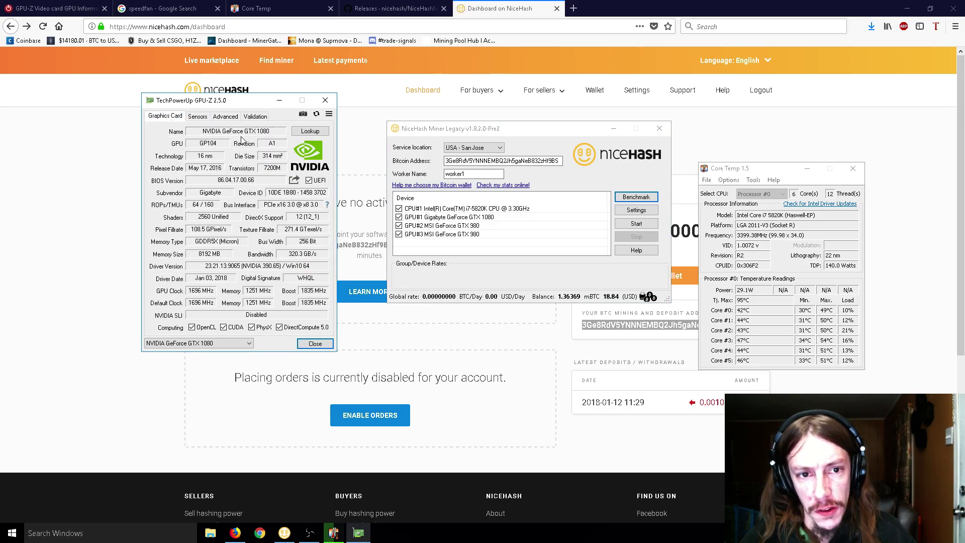
click(198, 116)
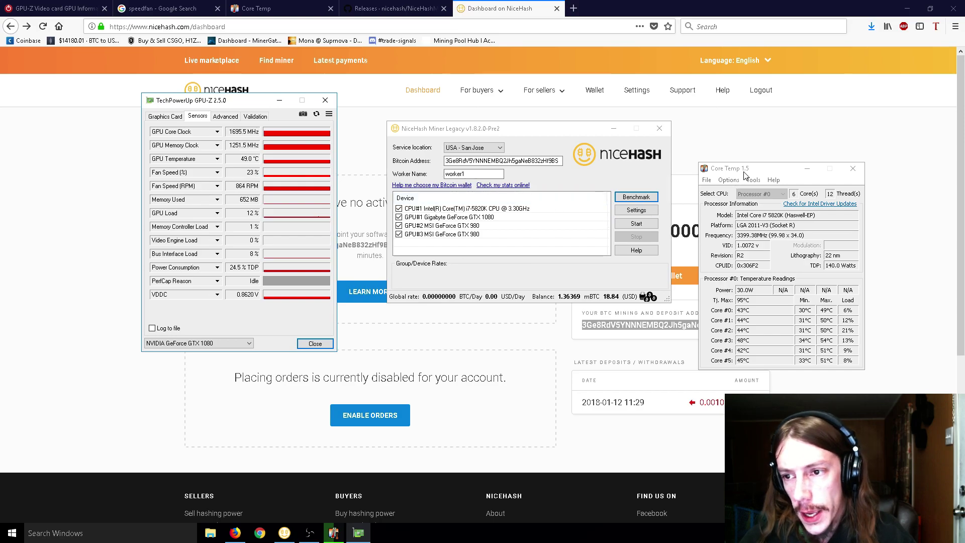
drag(744, 171, 755, 166)
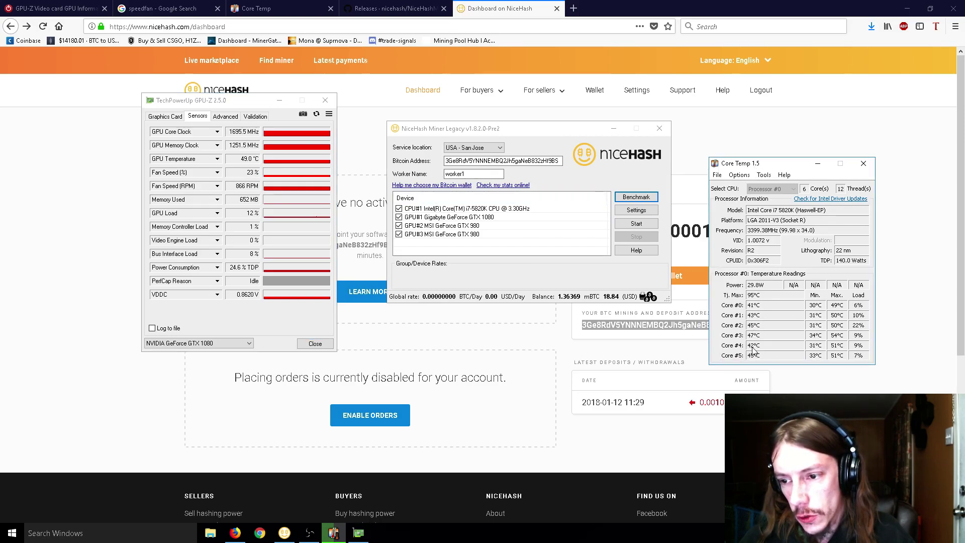
- Start mining on the CPU and all three GPUs, minimize the three miner console windows and reposition the NiceHash miner window
click(636, 223)
click(520, 305)
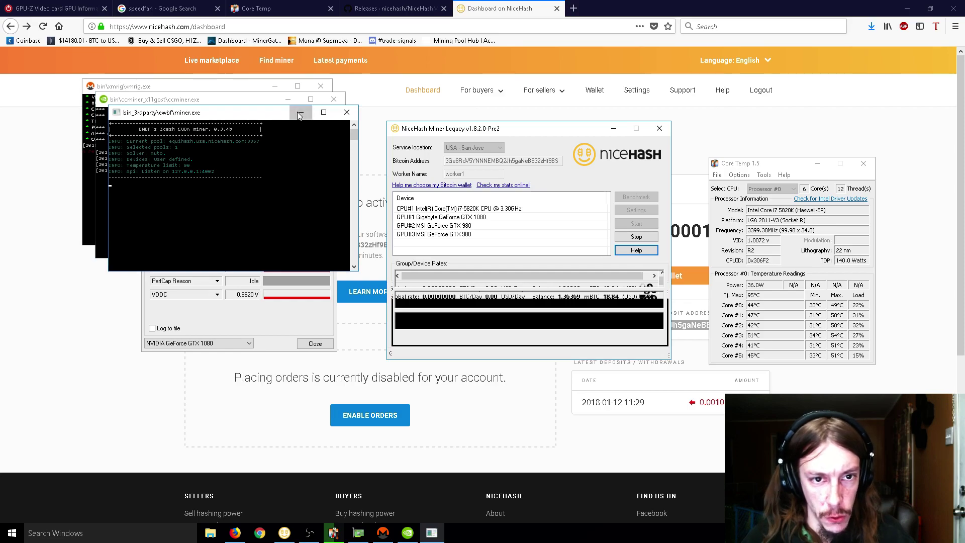
click(300, 112)
click(288, 99)
click(275, 86)
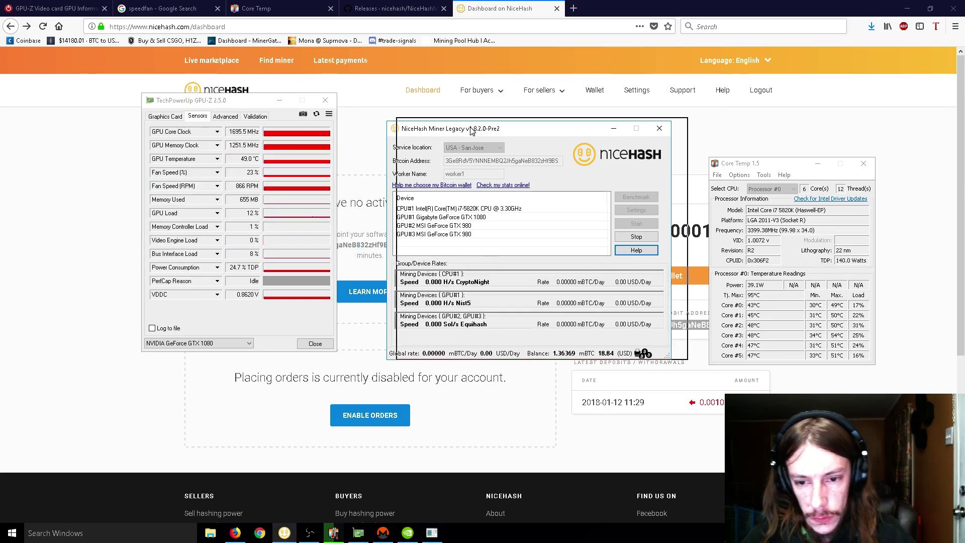
drag(457, 130, 473, 126)
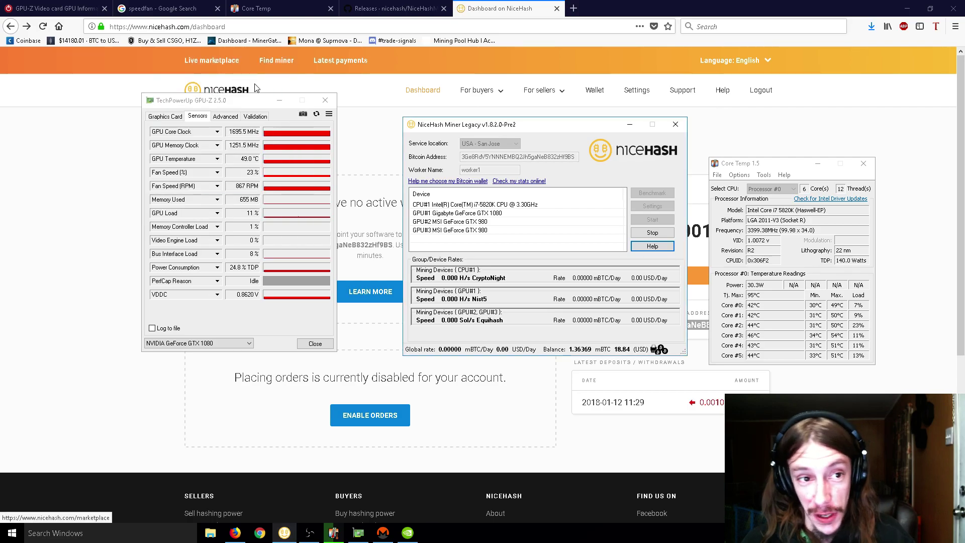
- Stop mining and minimize GPU-Z and Core Temp, leaving the repositioned miner window over the dashboard
click(647, 235)
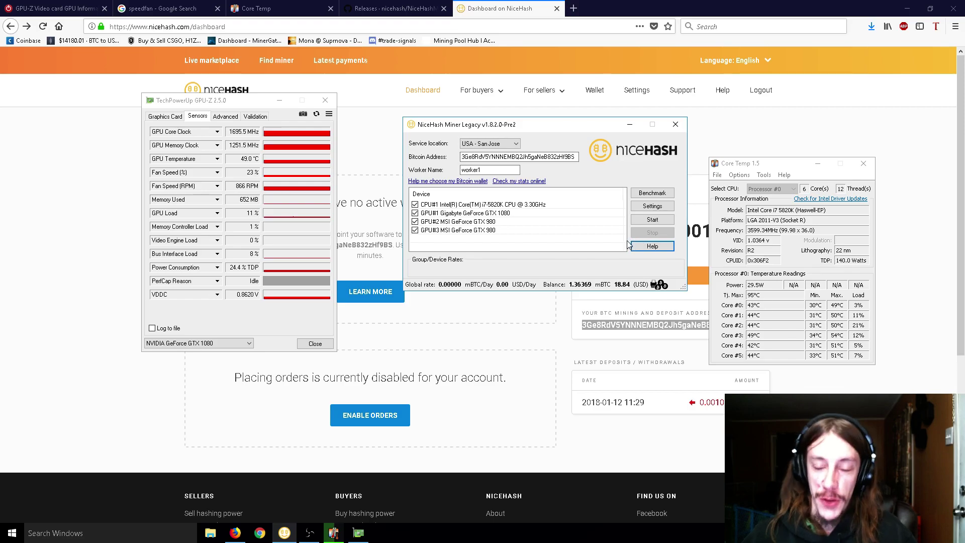
drag(569, 126, 554, 113)
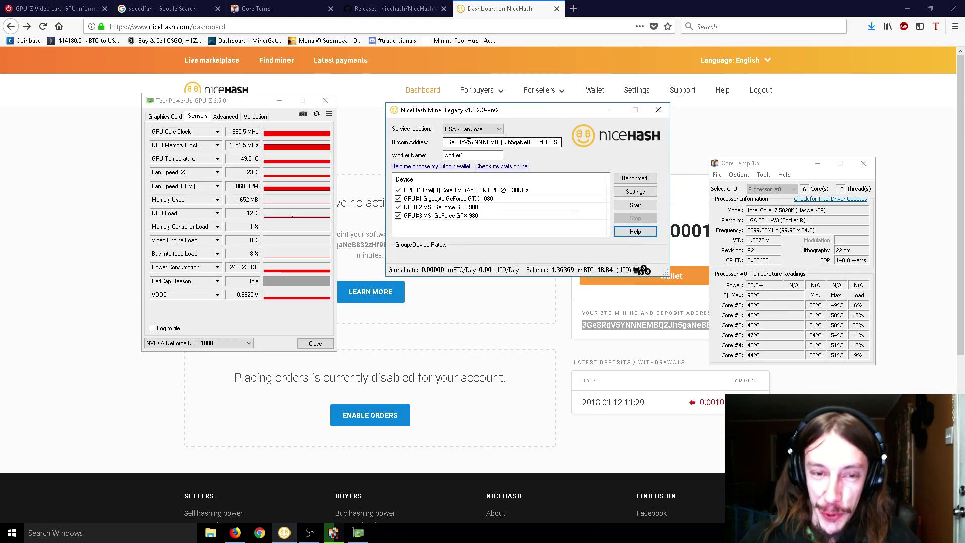
click(279, 100)
click(823, 168)
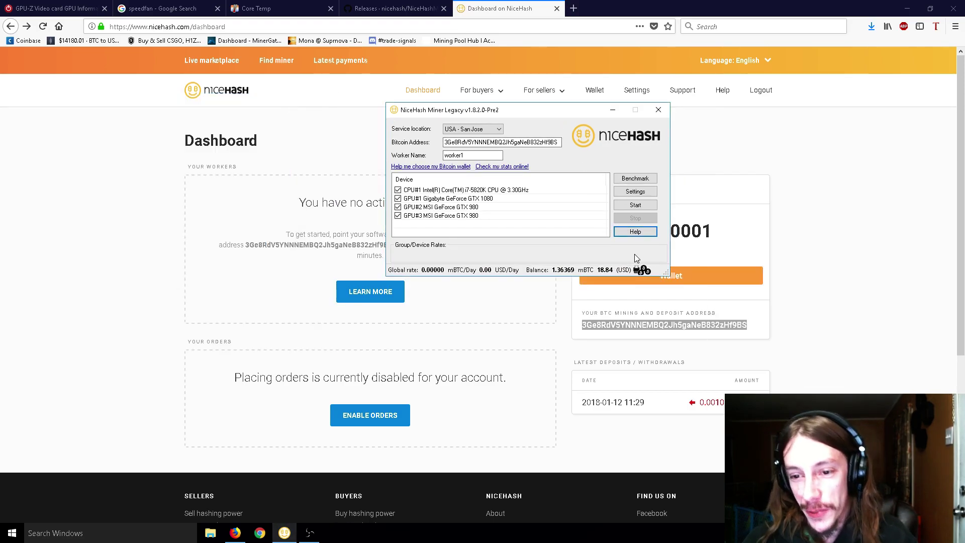
mouse_move(608, 277)
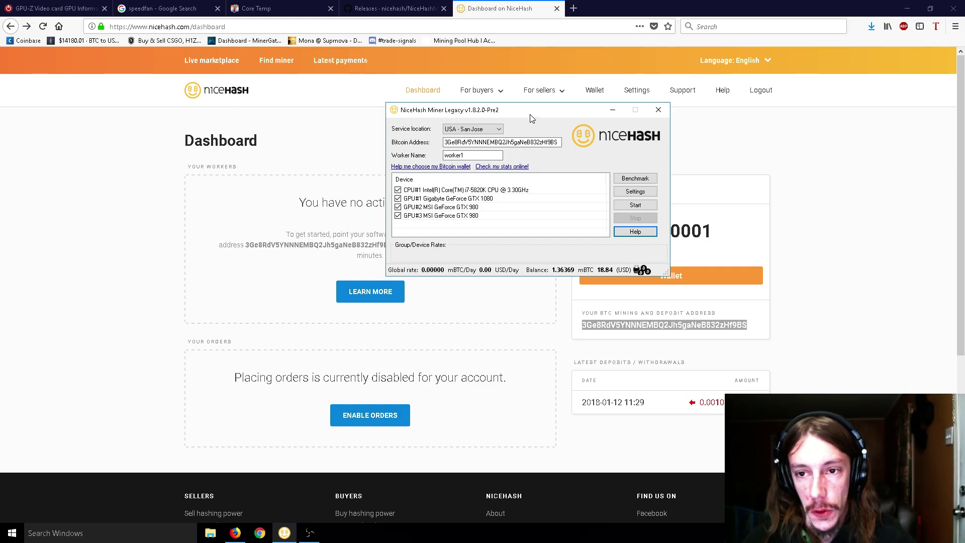
drag(530, 112, 586, 130)
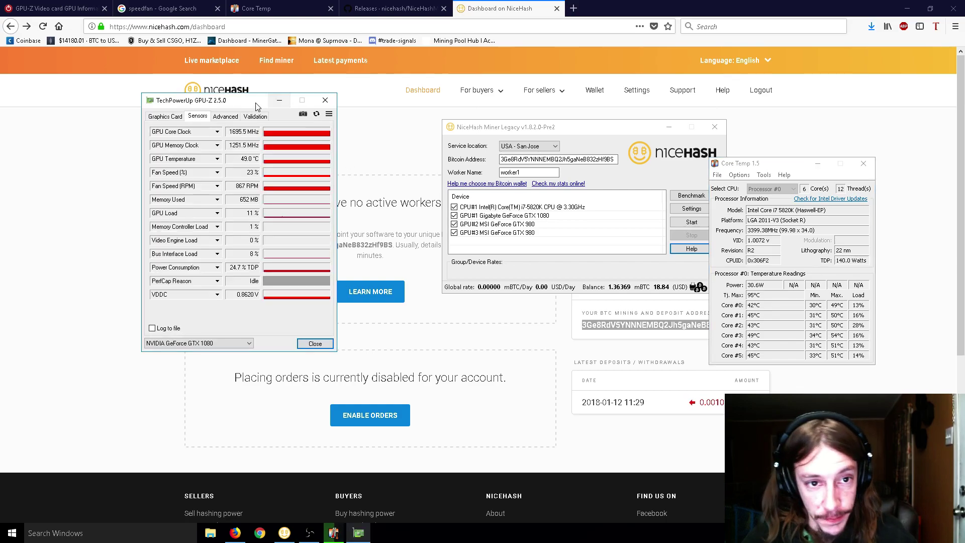
- Move the GPU-Z sensors window and the miner window closer together, then close GPU-Z
drag(224, 103, 374, 160)
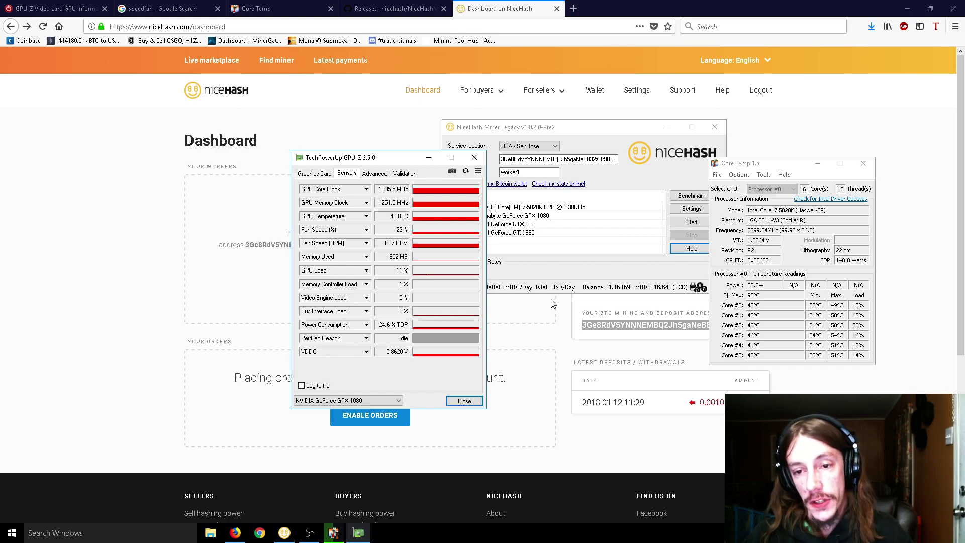
click(598, 131)
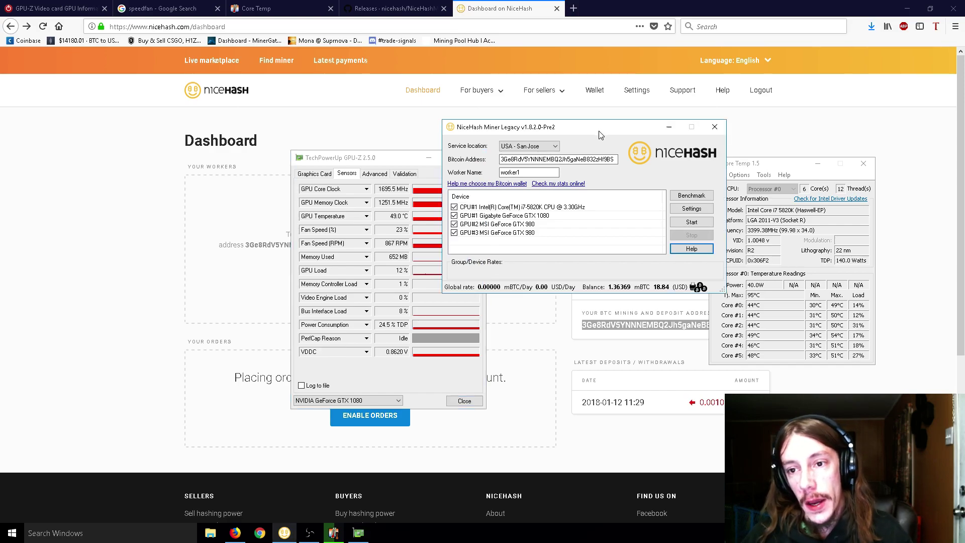
drag(595, 133, 563, 127)
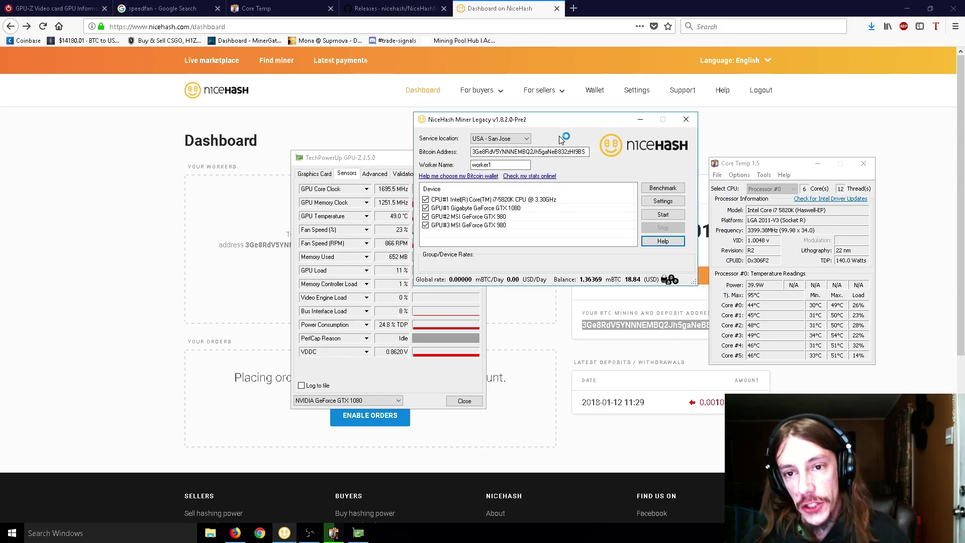
click(405, 179)
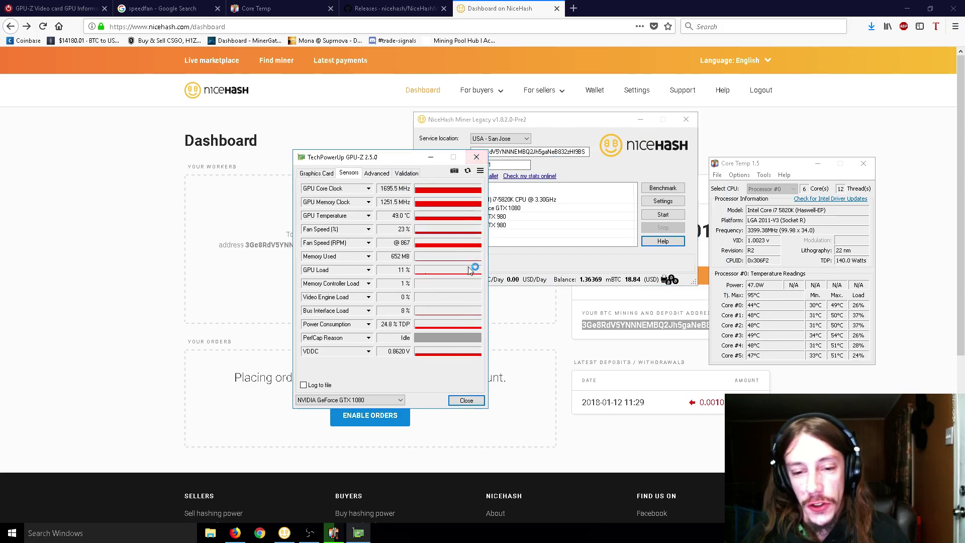
click(462, 400)
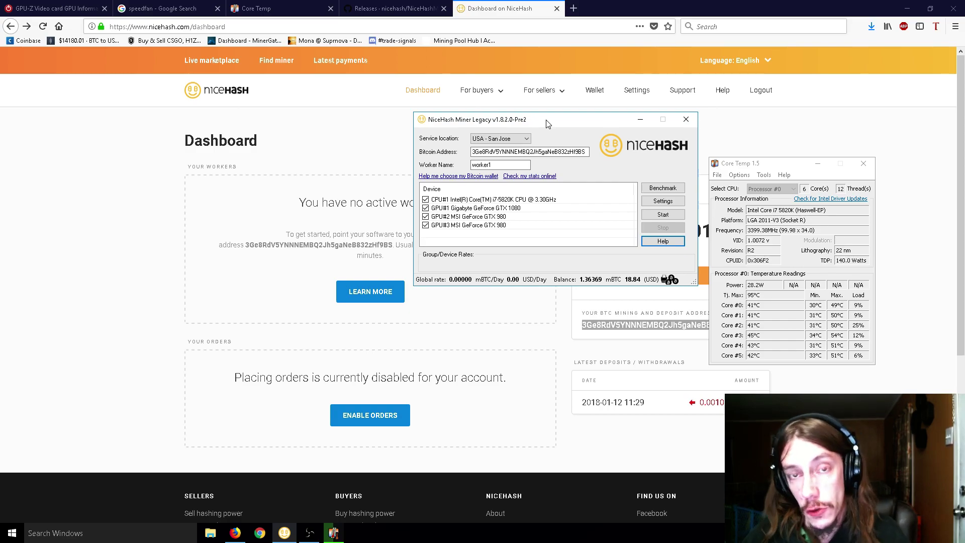
- Reposition the NiceHash miner and Core Temp windows side by side with a gap between them
drag(545, 120, 521, 115)
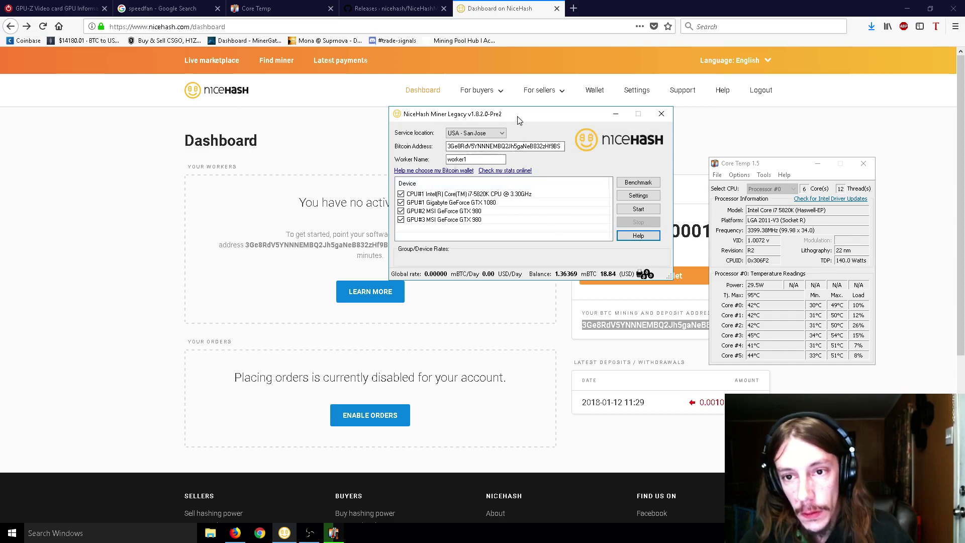
drag(543, 115, 566, 110)
click(747, 168)
drag(748, 168, 773, 129)
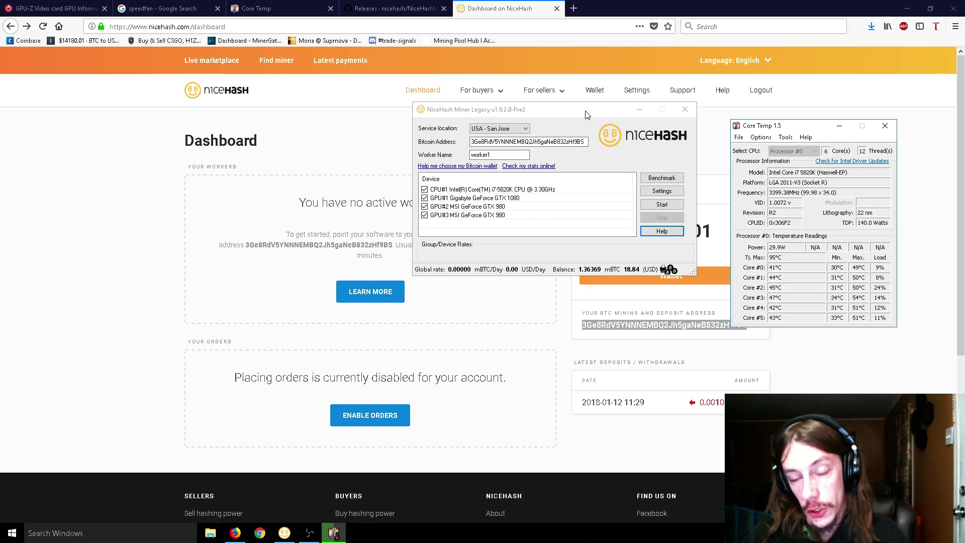
- Compare the i7-5820K CPU and Gigabyte GTX 1080 entries in the miner's device list
click(514, 191)
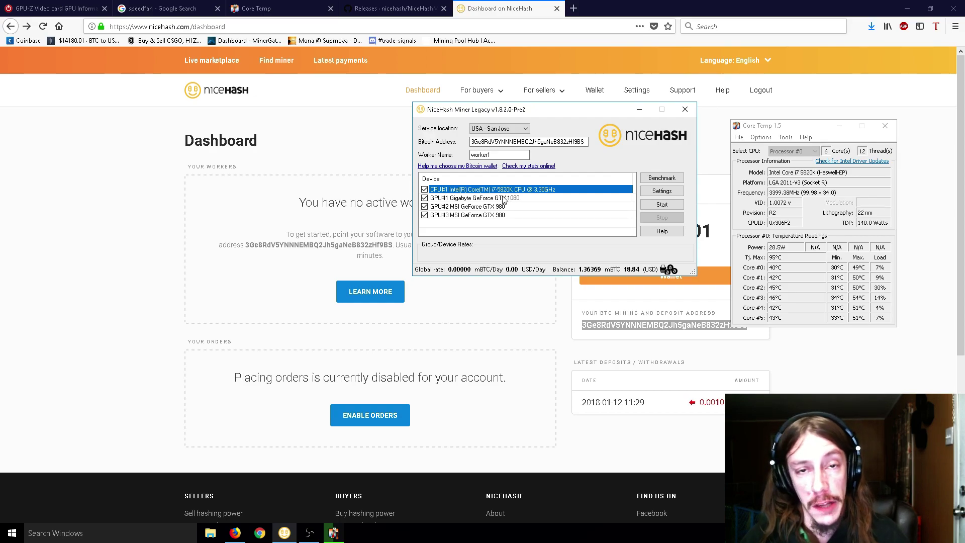
click(504, 198)
click(507, 191)
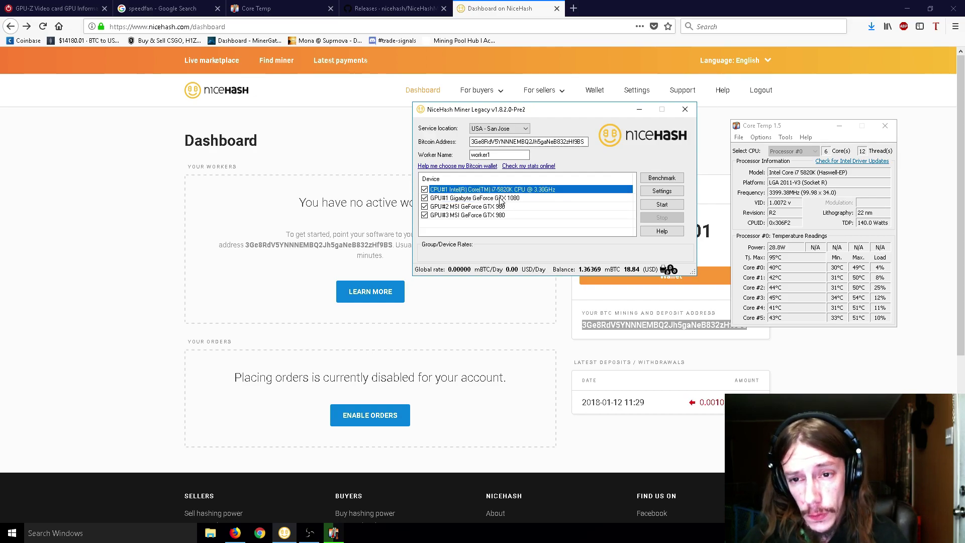
click(501, 199)
click(499, 191)
click(498, 199)
click(498, 191)
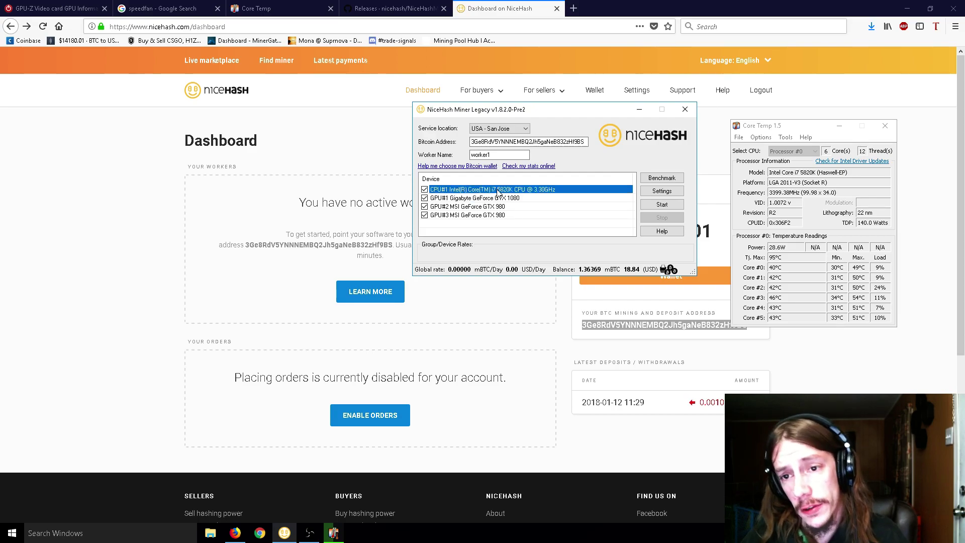
- Start mining on all listed devices and stop it again once the miner consoles have launched
click(651, 206)
click(518, 303)
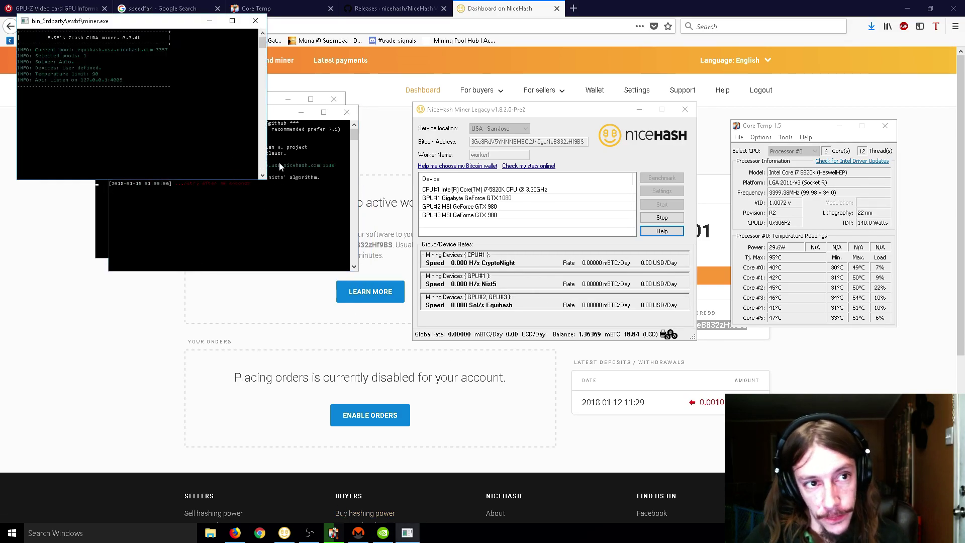
click(656, 220)
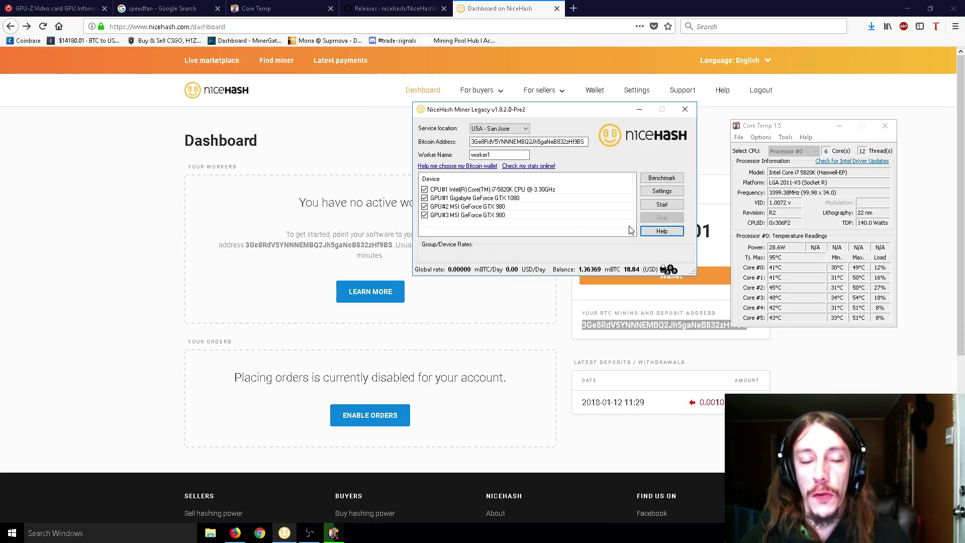
- View the NiceHash dashboard, return to the miner window and alternate between its CPU and GTX 1080 device entries
click(504, 4)
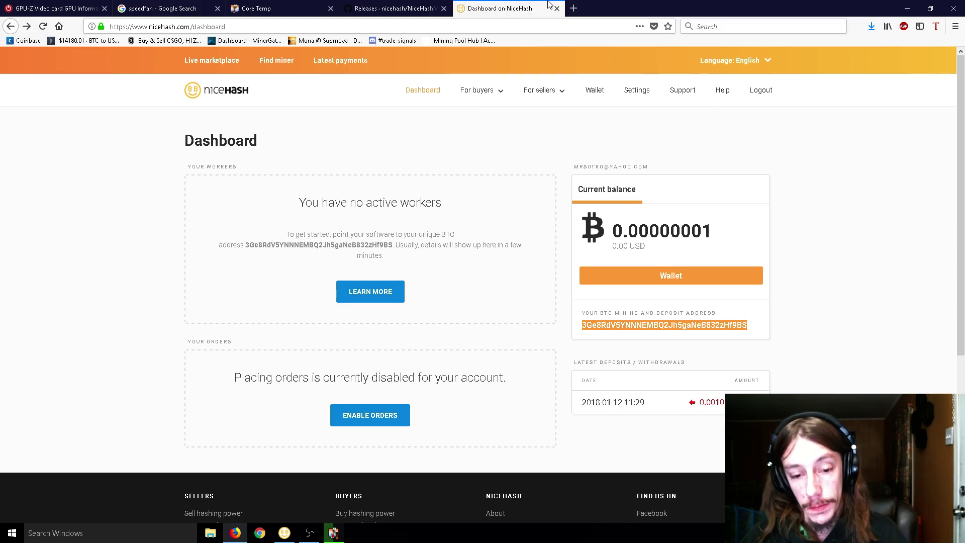
click(290, 535)
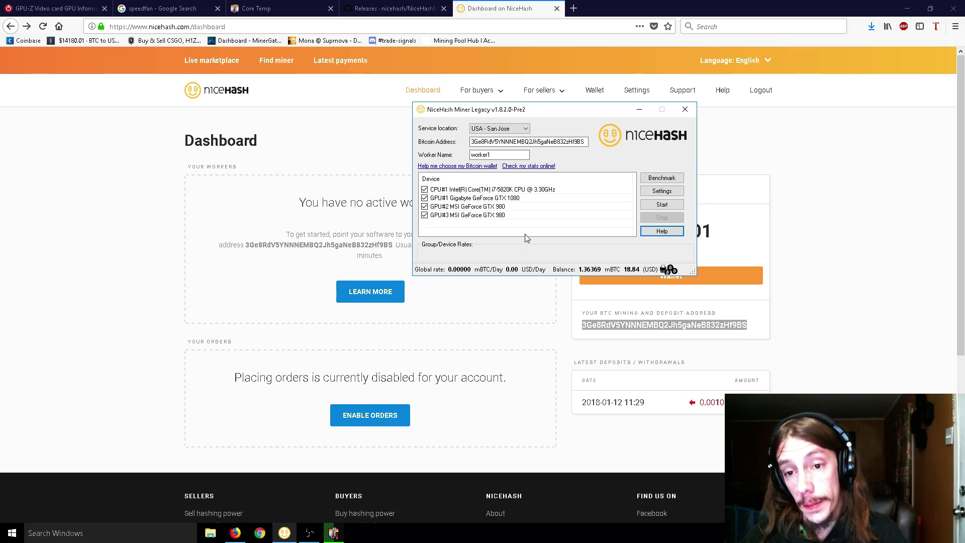
click(500, 200)
click(501, 192)
click(500, 199)
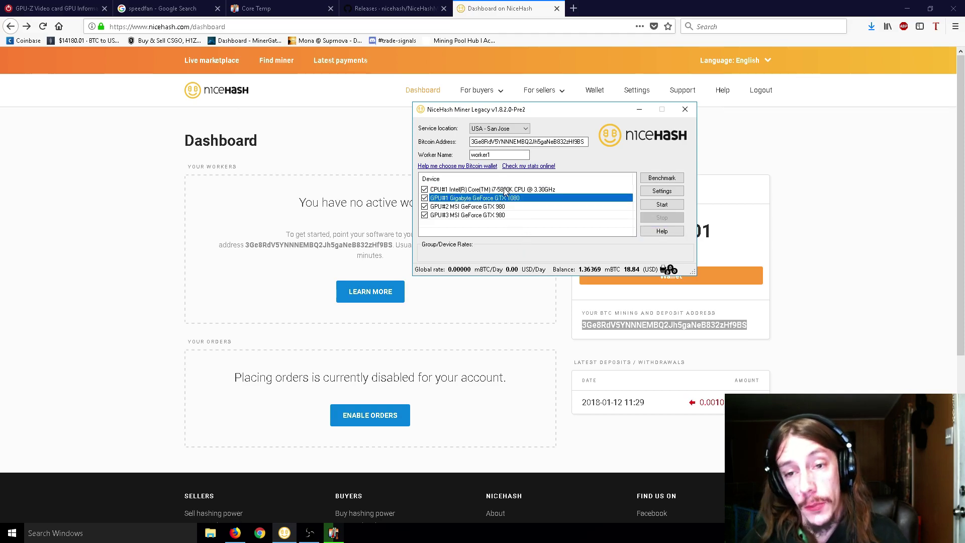
click(507, 192)
drag(548, 115, 581, 114)
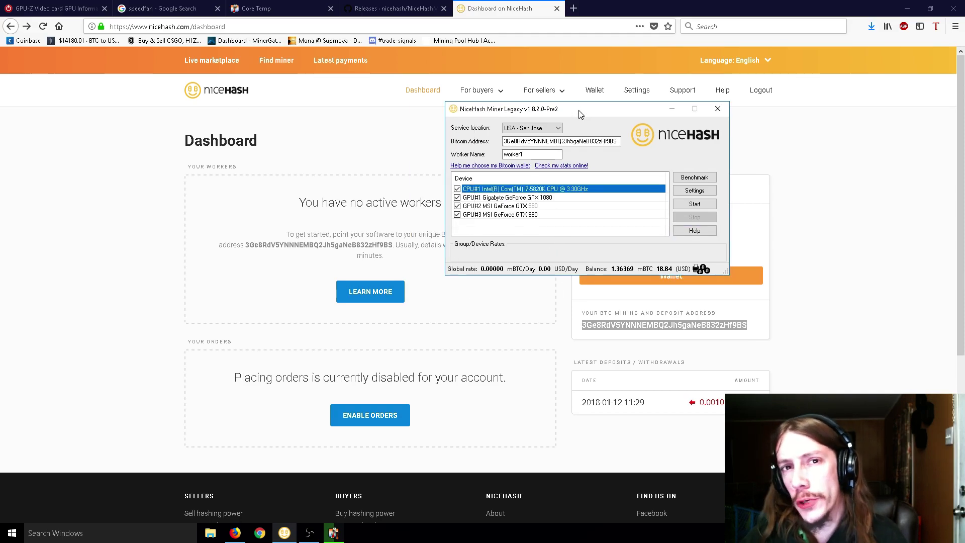
click(541, 198)
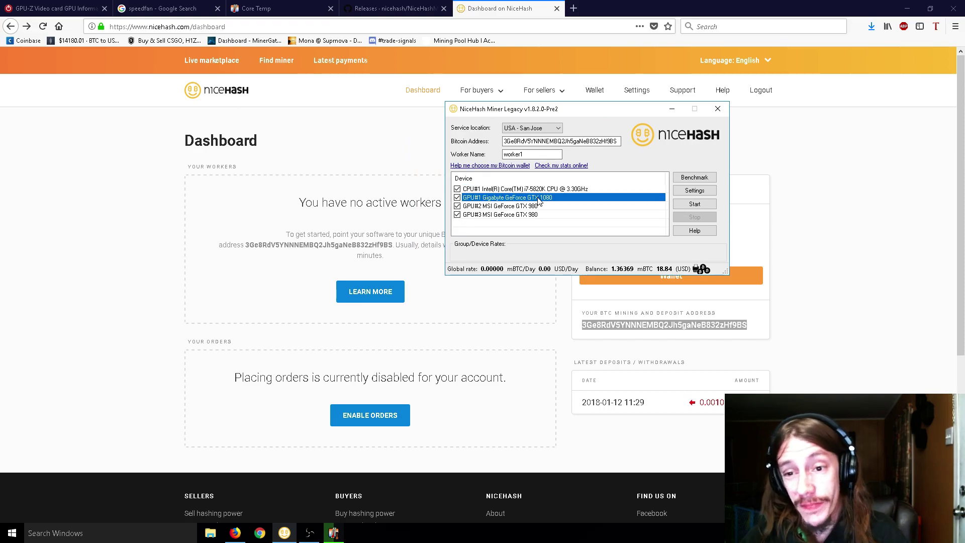
click(539, 190)
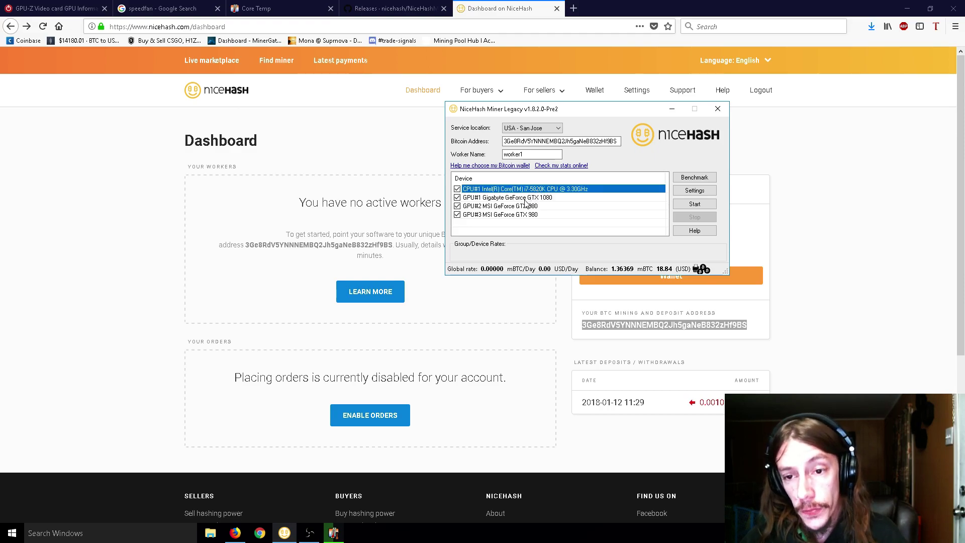
click(528, 198)
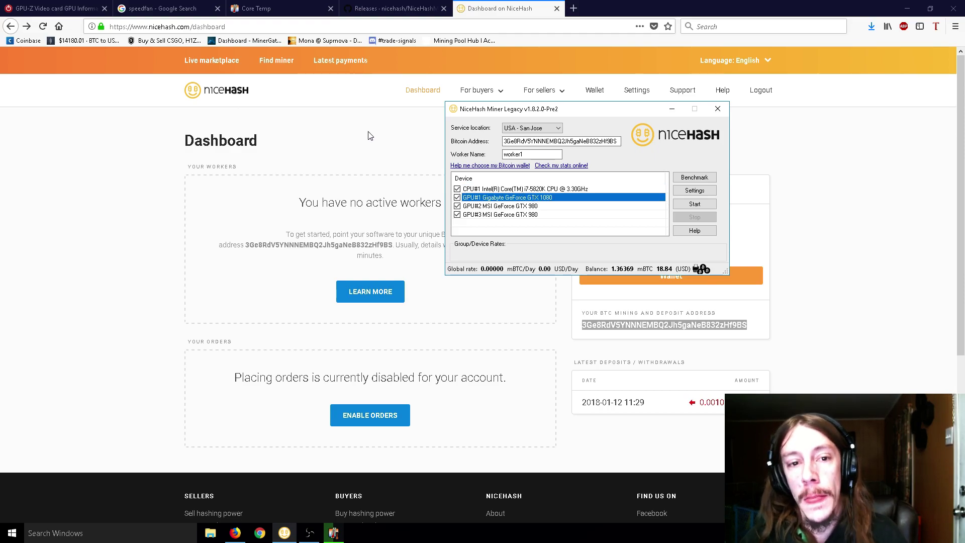